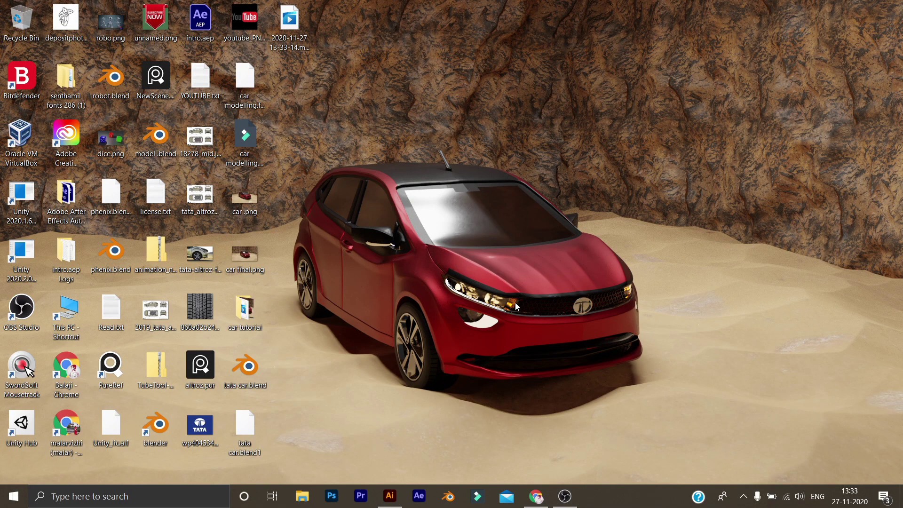
Look at the blender.org page offering Blender 2.91 in the browser and put the window away.
{"action": "left_click", "coordinate": [537, 496]}
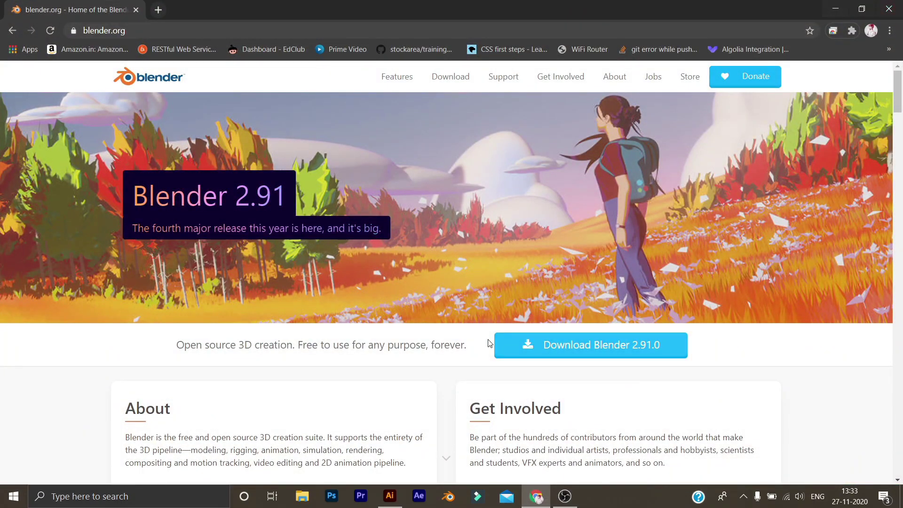
{"action": "left_click", "coordinate": [836, 9]}
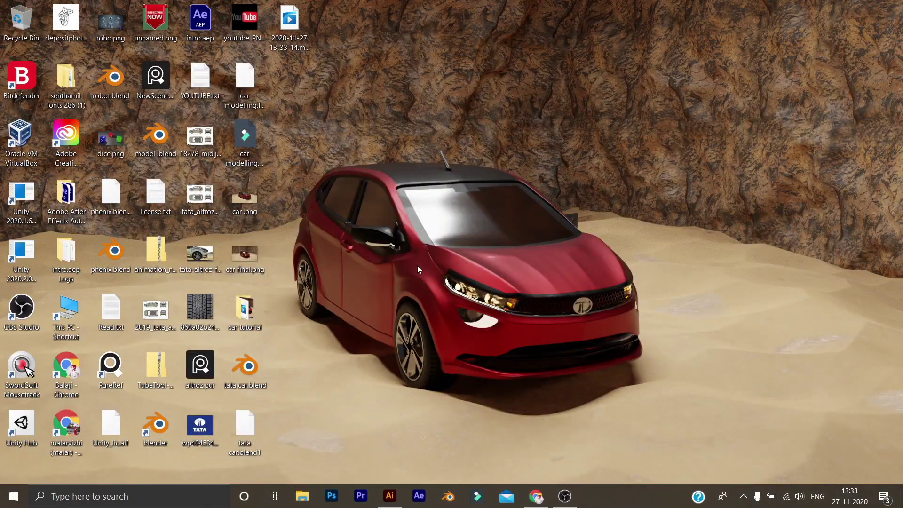
Launch Blender 2.91 and start a new General file.
{"action": "key", "text": "super+6"}
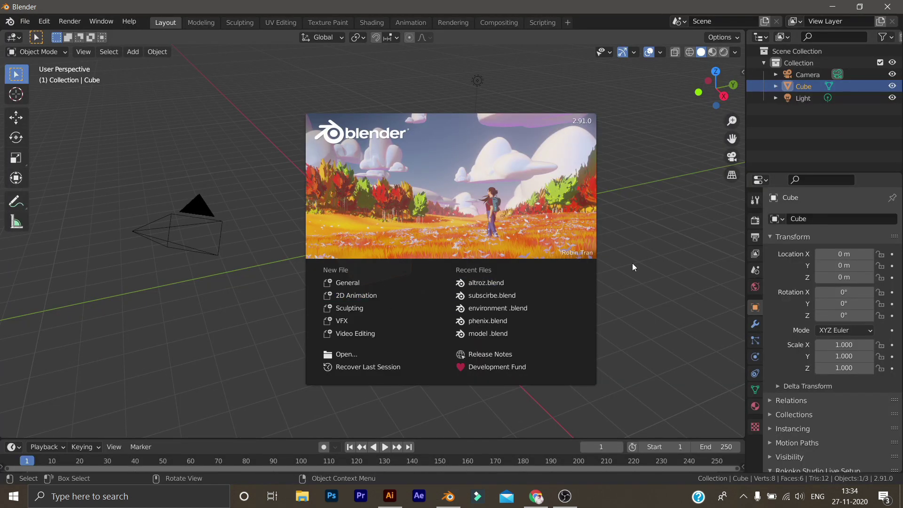
{"action": "left_click", "coordinate": [350, 284]}
Duplicate the default cube ten times, placing the copies one after another in a loose ring around the original.
{"action": "scroll", "coordinate": [266, 309], "scroll_direction": "up", "scroll_amount": 3}
{"action": "middle_click_drag", "start_coordinate": [266, 310], "coordinate": [363, 280]}
{"action": "scroll", "coordinate": [318, 324], "scroll_direction": "down", "scroll_amount": 3}
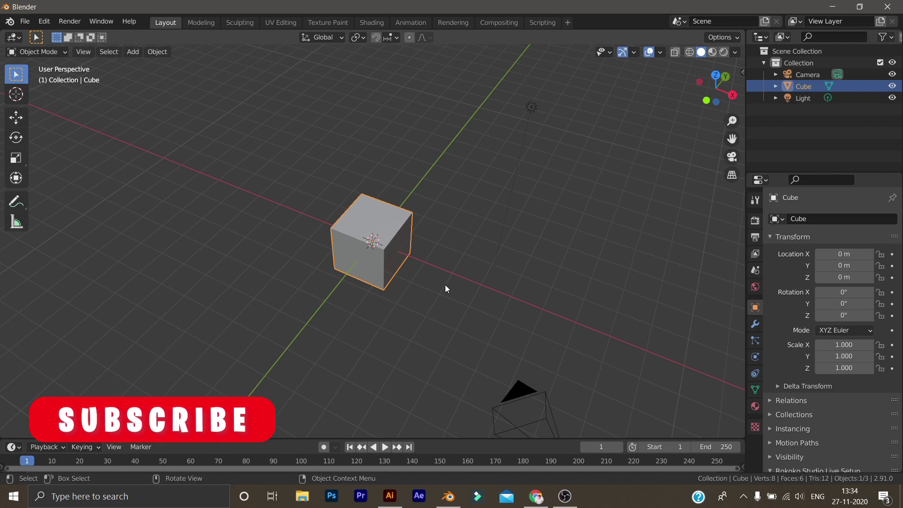
{"action": "scroll", "coordinate": [411, 281], "scroll_direction": "down", "scroll_amount": 4}
{"action": "middle_click_drag", "start_coordinate": [405, 278], "coordinate": [371, 289]}
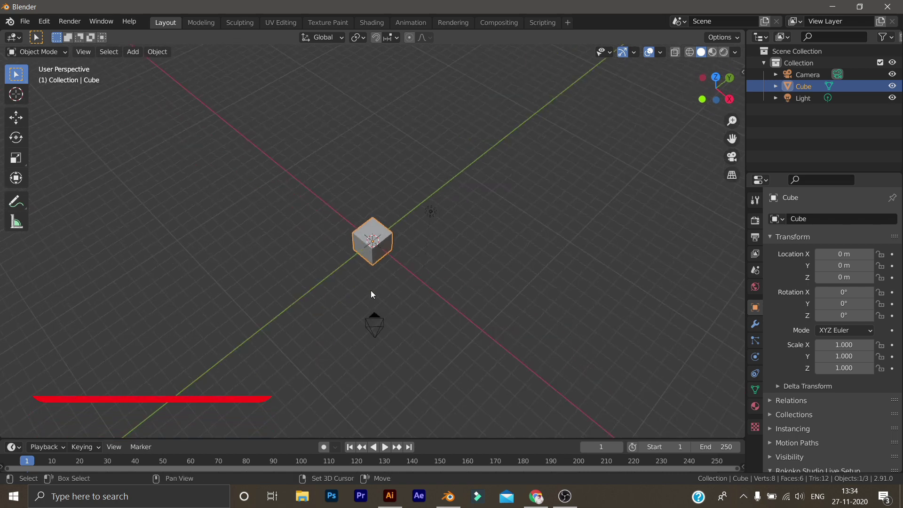
{"action": "key", "text": "shift+d"}
{"action": "left_click", "coordinate": [301, 251]}
{"action": "key", "text": "shift+d"}
{"action": "left_click", "coordinate": [336, 192]}
{"action": "key", "text": "shift+d"}
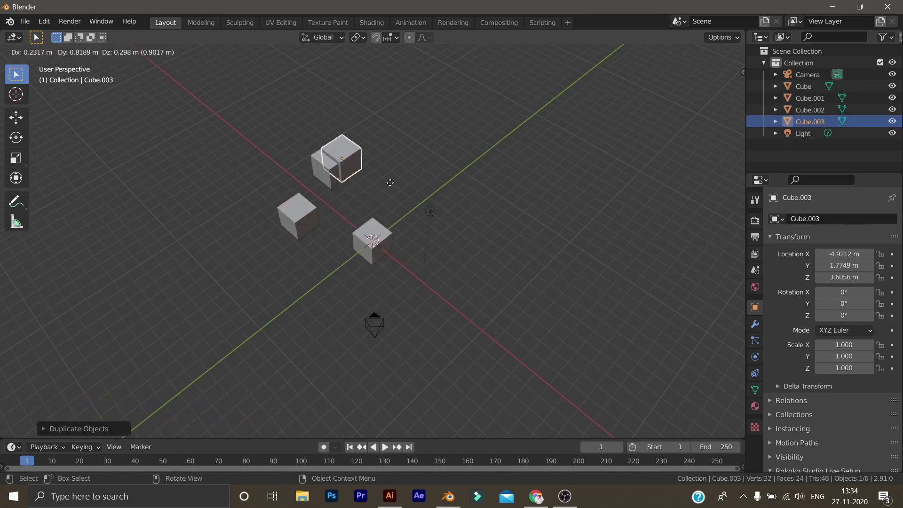
{"action": "left_click", "coordinate": [418, 180]}
{"action": "key", "text": "shift+d"}
{"action": "left_click", "coordinate": [504, 212]}
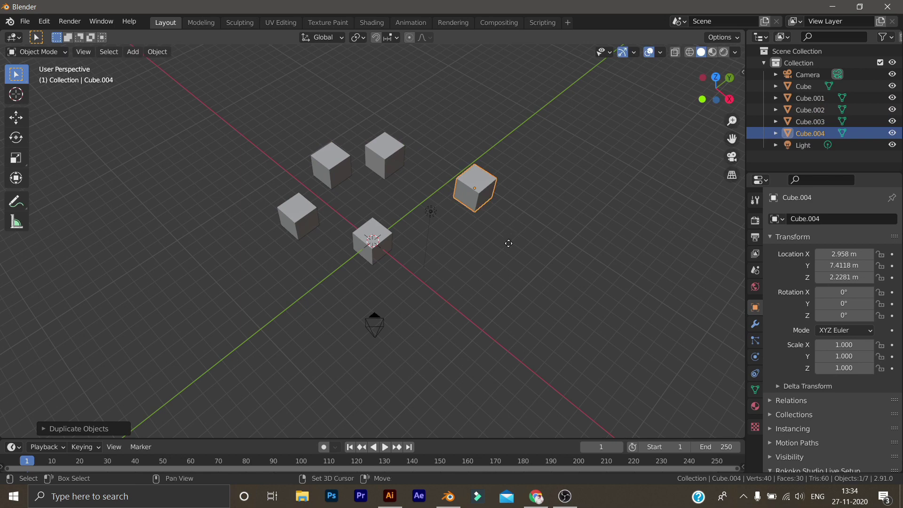
{"action": "key", "text": "shift+d"}
{"action": "left_click", "coordinate": [497, 290]}
{"action": "key", "text": "shift+d"}
{"action": "left_click", "coordinate": [476, 332]}
{"action": "key", "text": "shift+d"}
{"action": "left_click", "coordinate": [442, 355]}
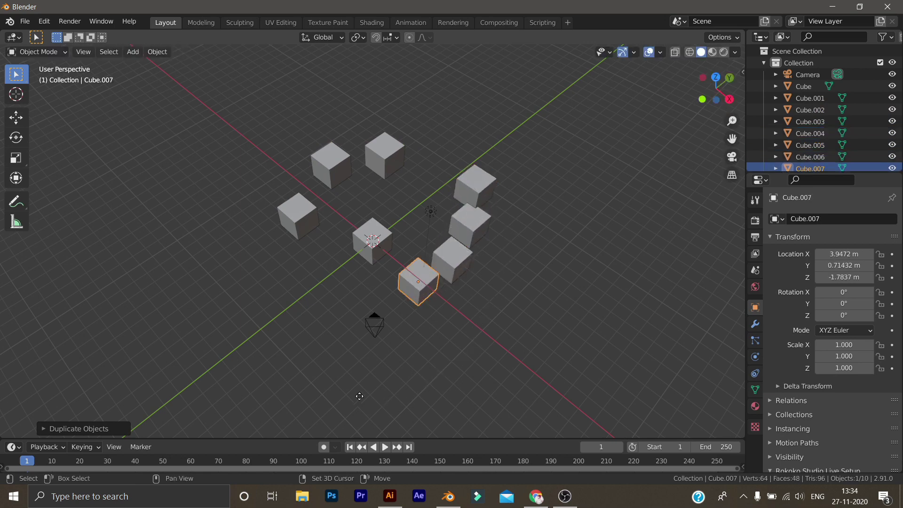
{"action": "key", "text": "shift+d"}
{"action": "left_click", "coordinate": [372, 360]}
{"action": "key", "text": "shift+d"}
{"action": "left_click", "coordinate": [423, 230]}
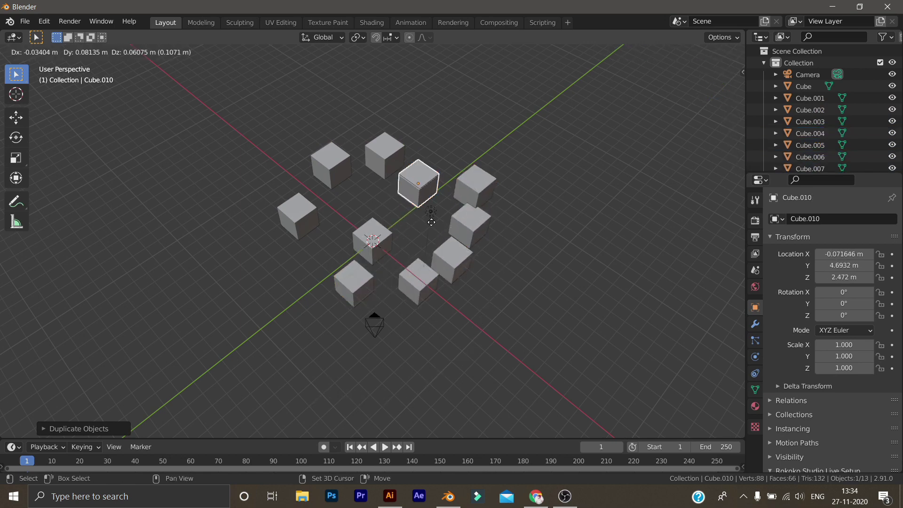
{"action": "key", "text": "shift+d"}
{"action": "left_click", "coordinate": [459, 191]}
Enter Edit Mode on the last duplicated cube, Cube.010, and switch to edge selection.
{"action": "scroll", "coordinate": [493, 197], "scroll_direction": "up", "scroll_amount": 1}
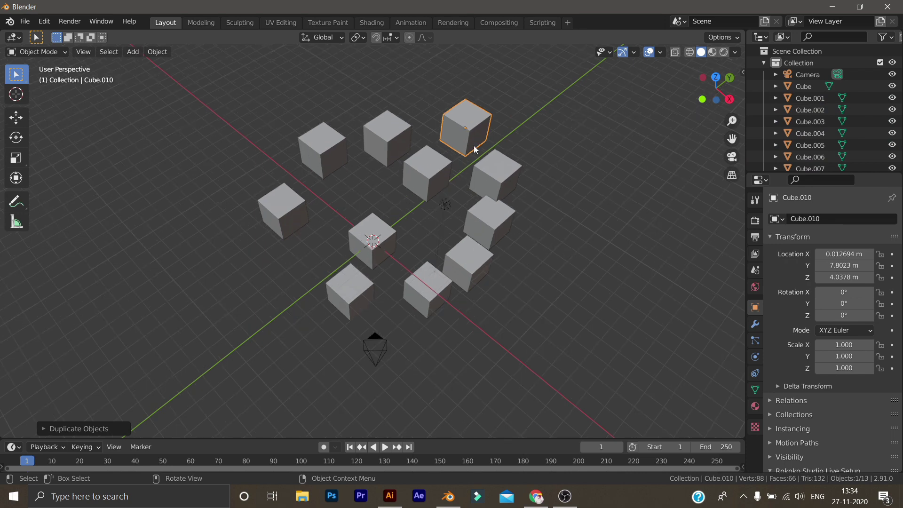
{"action": "scroll", "coordinate": [784, 117], "scroll_direction": "down", "scroll_amount": 3}
{"action": "middle_click_drag", "start_coordinate": [577, 142], "coordinate": [592, 184]}
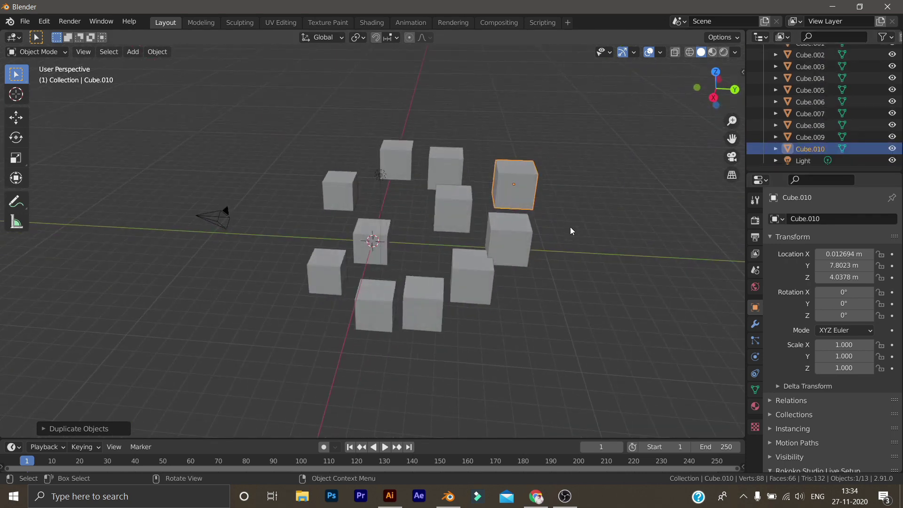
{"action": "key", "text": "Tab"}
{"action": "scroll", "coordinate": [593, 240], "scroll_direction": "up", "scroll_amount": 1}
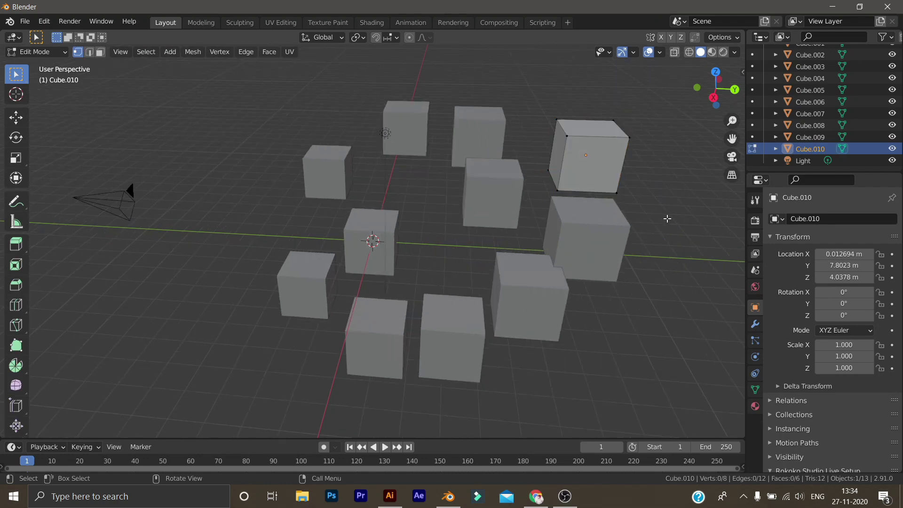
{"action": "key", "text": "2"}
{"action": "scroll", "coordinate": [667, 218], "scroll_direction": "down", "scroll_amount": 5}
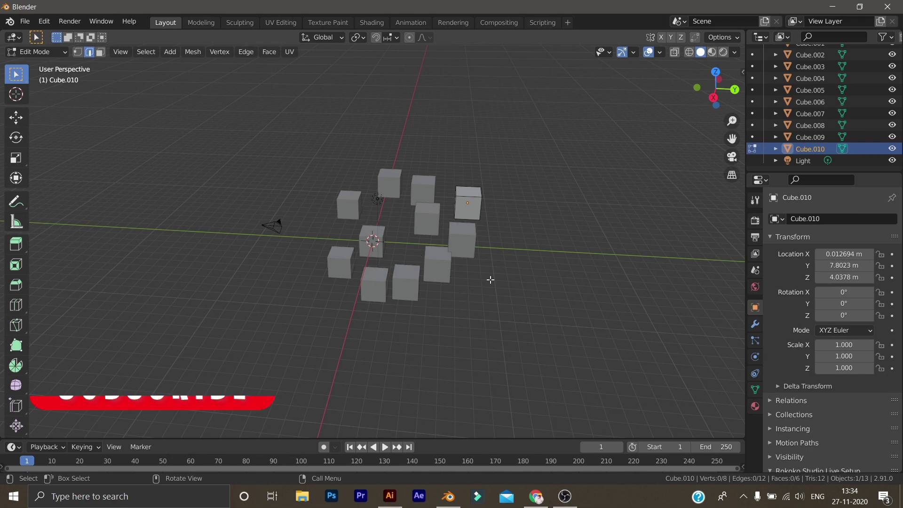
{"action": "scroll", "coordinate": [476, 289], "scroll_direction": "up", "scroll_amount": 4}
Raise the strength of the Fade Inactive Geometry overlay and inspect the dimmed cubes around the edited one.
{"action": "left_click", "coordinate": [661, 53]}
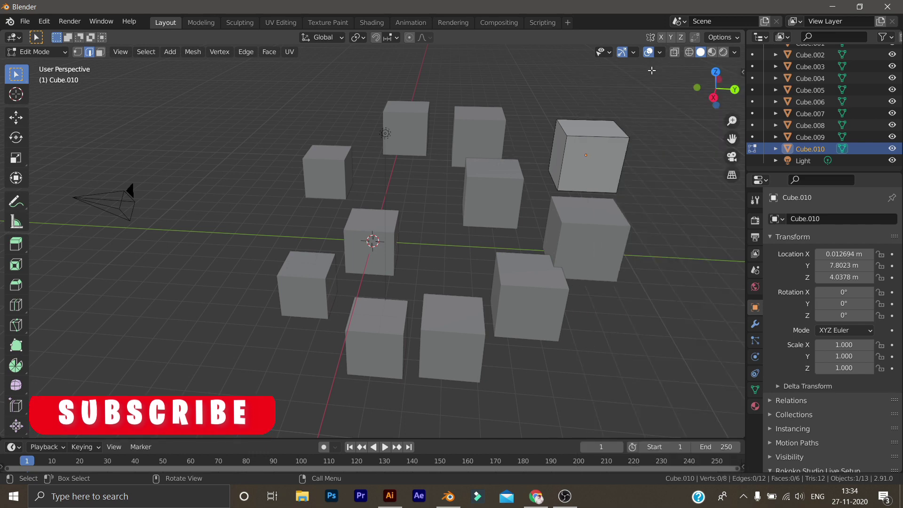
{"action": "left_click", "coordinate": [660, 53]}
{"action": "left_click_drag", "start_coordinate": [646, 279], "coordinate": [708, 278]}
{"action": "scroll", "coordinate": [604, 197], "scroll_direction": "down", "scroll_amount": 4}
{"action": "middle_click_drag", "start_coordinate": [576, 214], "coordinate": [536, 249]}
{"action": "scroll", "coordinate": [477, 294], "scroll_direction": "up", "scroll_amount": 4}
{"action": "scroll", "coordinate": [638, 294], "scroll_direction": "up", "scroll_amount": 1}
{"action": "middle_click_drag", "start_coordinate": [451, 238], "coordinate": [358, 212], "text": "shift"}
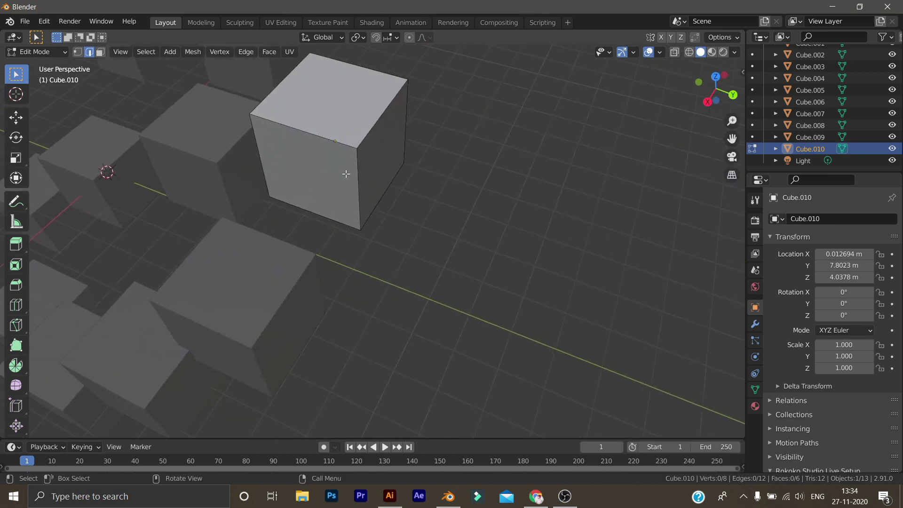
Disable the Fade Inactive Geometry overlay and inspect the cubes without the dimming.
{"action": "left_click", "coordinate": [658, 53]}
{"action": "left_click", "coordinate": [587, 273]}
{"action": "scroll", "coordinate": [379, 277], "scroll_direction": "down", "scroll_amount": 2}
{"action": "scroll", "coordinate": [378, 277], "scroll_direction": "down", "scroll_amount": 3}
{"action": "mouse_move", "coordinate": [378, 278]}
{"action": "middle_mouse_down"}
{"action": "mouse_move", "coordinate": [408, 253]}
{"action": "mouse_move", "coordinate": [405, 240]}
{"action": "mouse_move", "coordinate": [391, 270]}
{"action": "middle_mouse_up"}
{"action": "scroll", "coordinate": [405, 240], "scroll_direction": "down", "scroll_amount": 3}
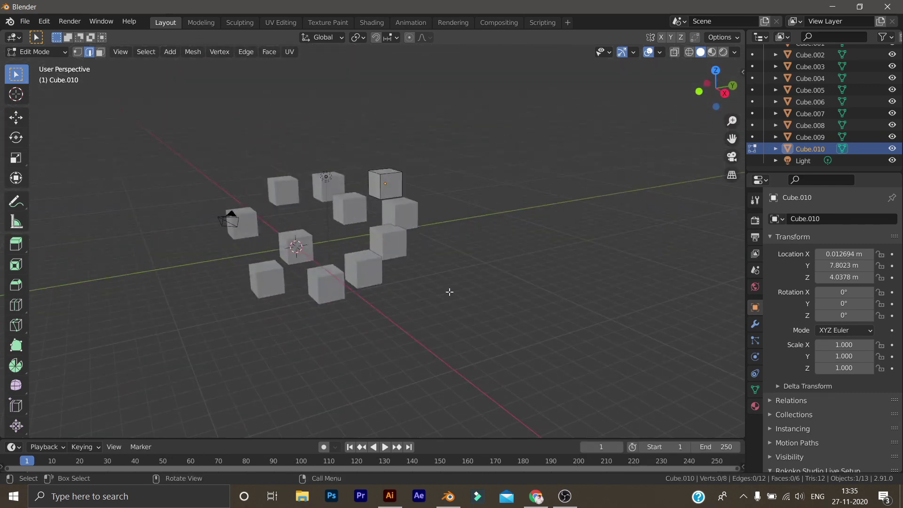
{"action": "scroll", "coordinate": [406, 288], "scroll_direction": "up", "scroll_amount": 5}
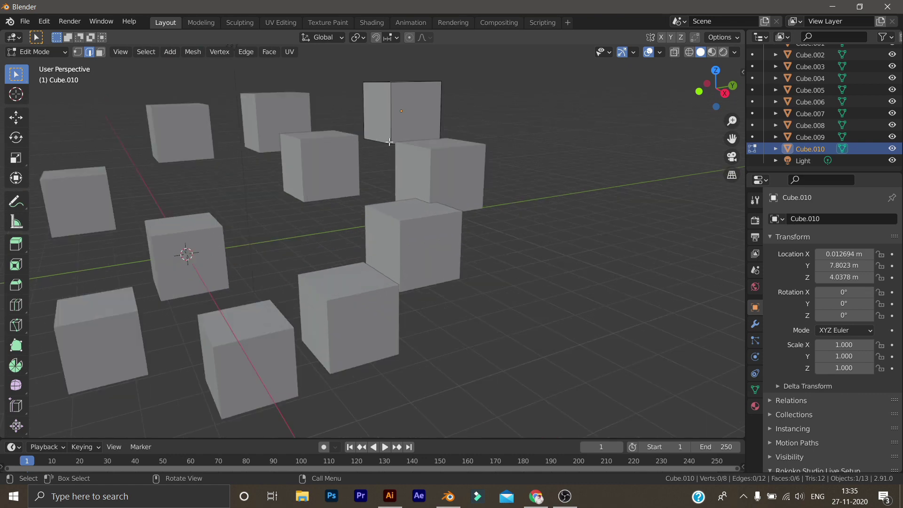
{"action": "scroll", "coordinate": [405, 132], "scroll_direction": "down", "scroll_amount": 5}
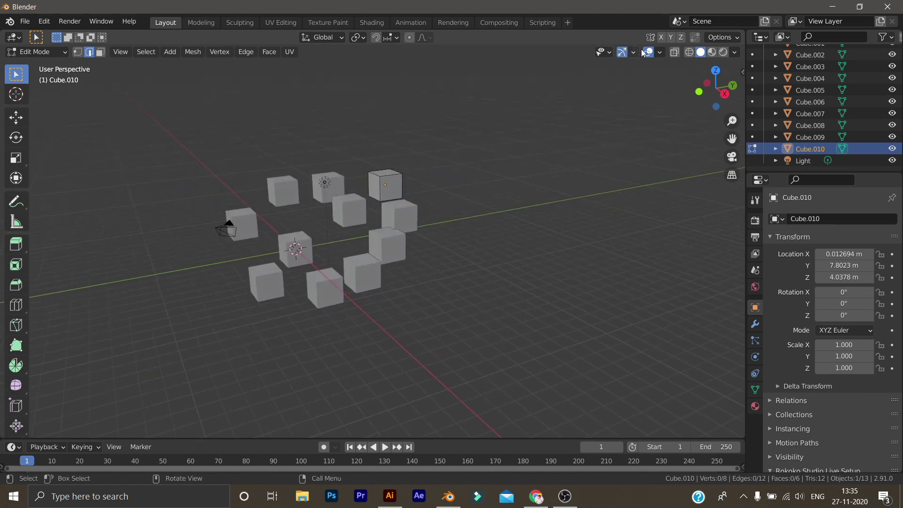
Enable the Fade Inactive Geometry overlay again and lower its strength.
{"action": "left_click", "coordinate": [659, 52]}
{"action": "left_click", "coordinate": [588, 272]}
{"action": "left_click_drag", "start_coordinate": [638, 273], "coordinate": [580, 273]}
{"action": "scroll", "coordinate": [426, 278], "scroll_direction": "up", "scroll_amount": 4}
{"action": "scroll", "coordinate": [352, 259], "scroll_direction": "down", "scroll_amount": 2}
{"action": "middle_click_drag", "start_coordinate": [347, 260], "coordinate": [365, 288]}
Add Cube.009 to the object selection with Cube.010, edit both in Edit Mode, and clear the mesh selection.
{"action": "left_click", "coordinate": [392, 181]}
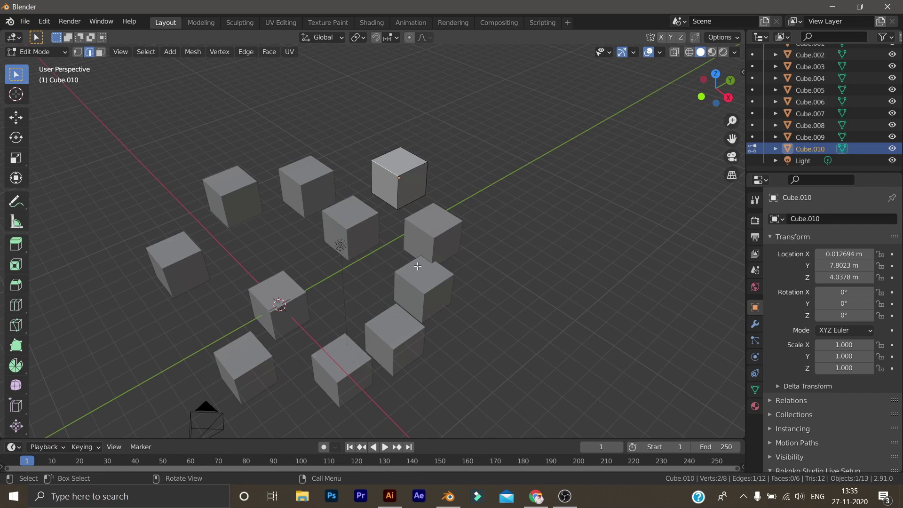
{"action": "key", "text": "Tab"}
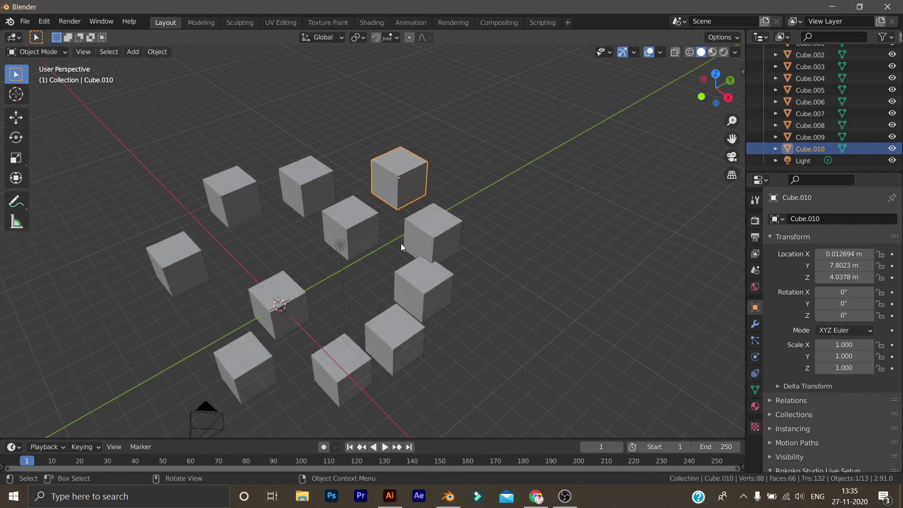
{"action": "left_click", "coordinate": [351, 237], "text": "shift"}
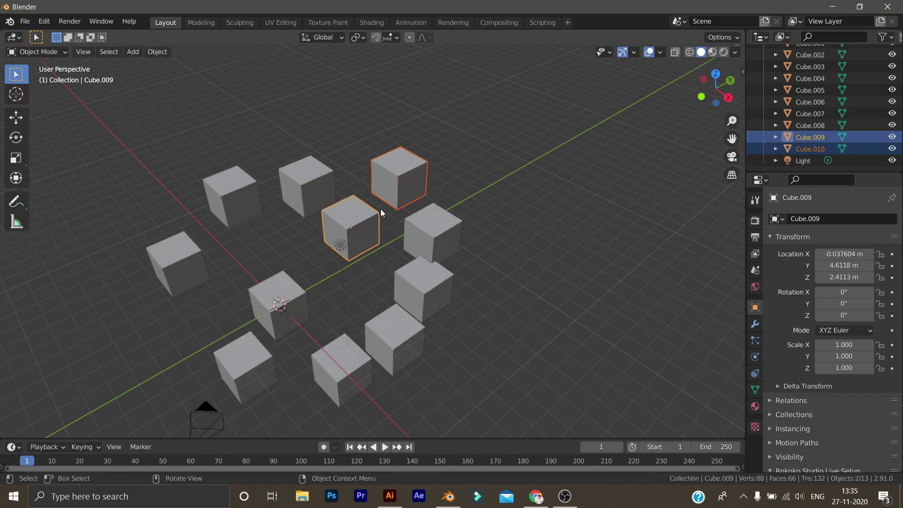
{"action": "key", "text": "Tab"}
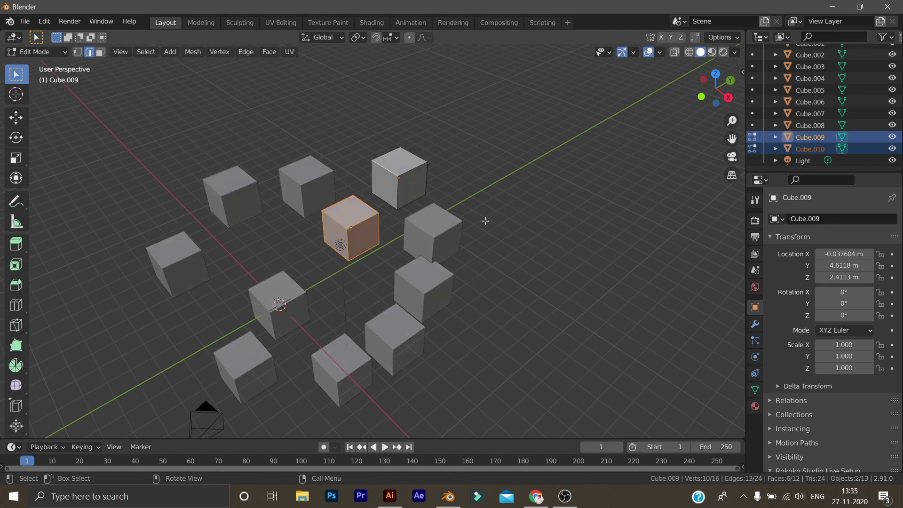
{"action": "left_click", "coordinate": [483, 141]}
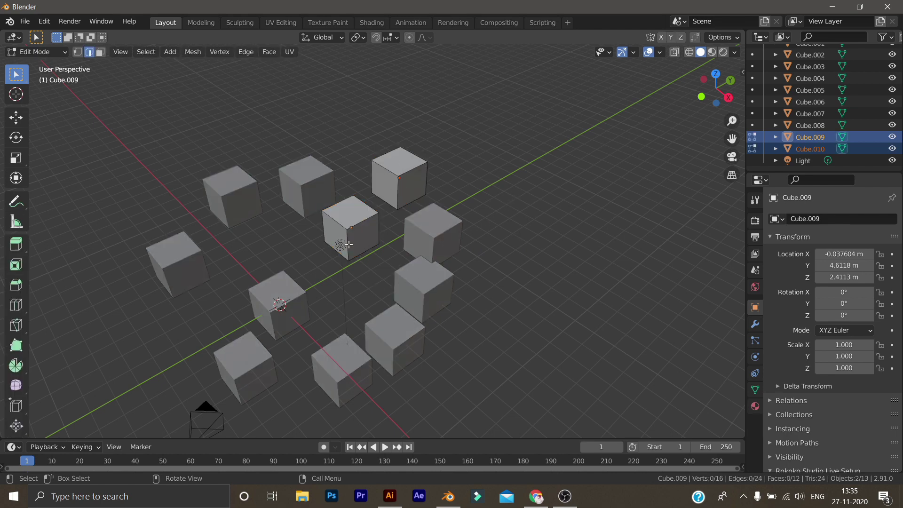
Enter Edit Mode on Cube.009 alone and add Cube.010 to the same edit session without leaving Edit Mode.
{"action": "key", "text": "Tab"}
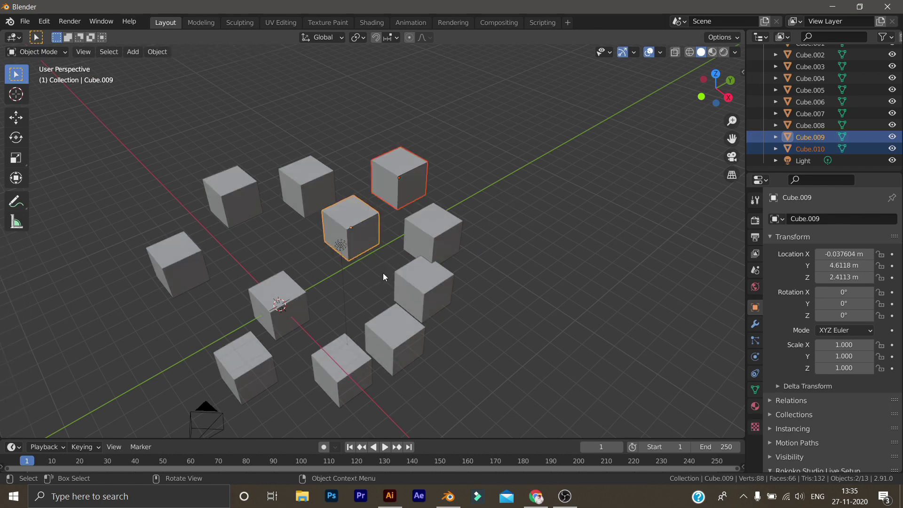
{"action": "left_click", "coordinate": [354, 242]}
{"action": "key", "text": "Tab"}
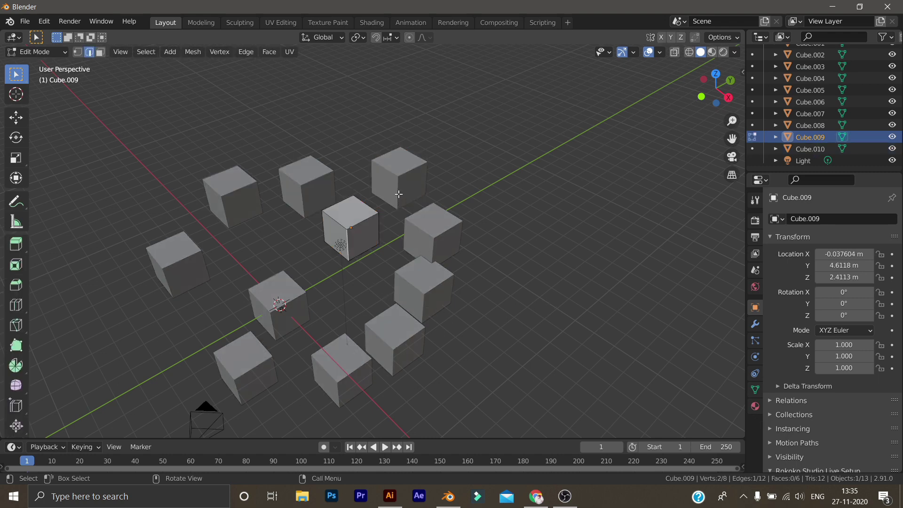
{"action": "left_click", "coordinate": [752, 149], "text": "ctrl"}
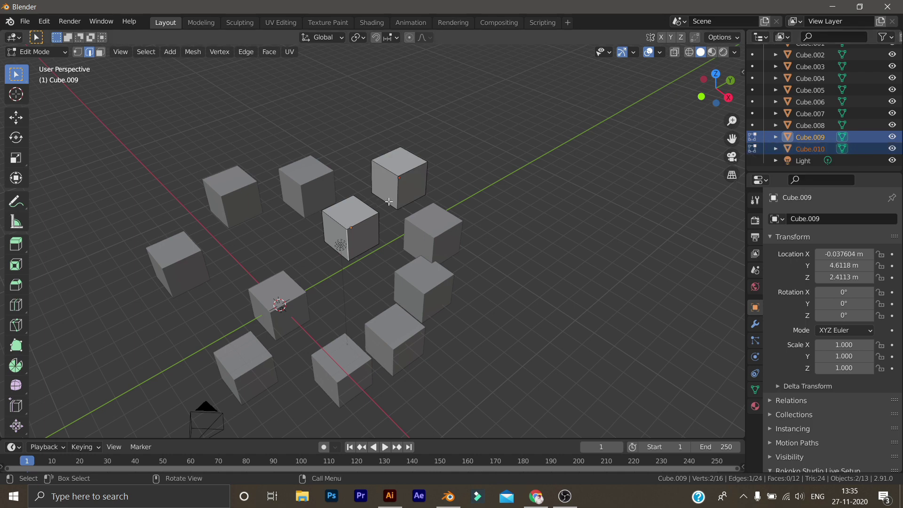
Select an edge on Cube.010, switch to face selection, and pick side faces on Cube.010 and Cube.009 alternately.
{"action": "scroll", "coordinate": [434, 130], "scroll_direction": "up", "scroll_amount": 5}
{"action": "left_click", "coordinate": [430, 76]}
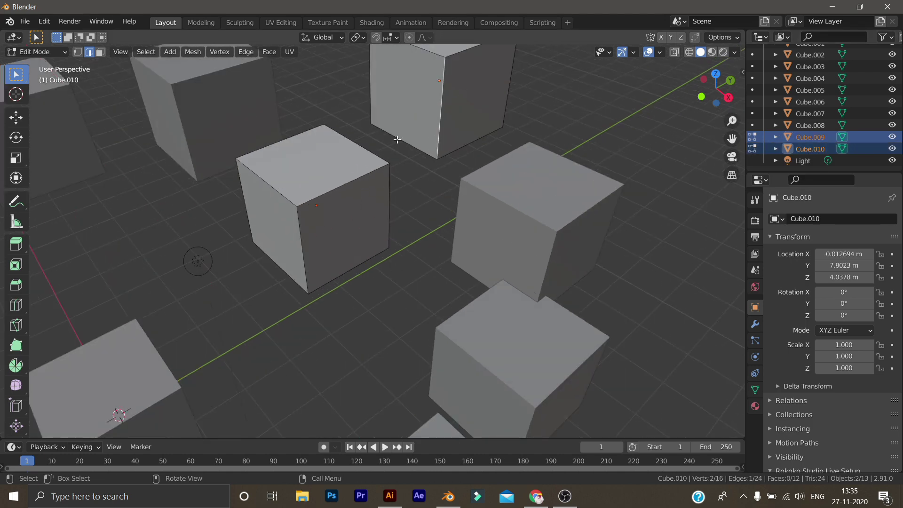
{"action": "key", "text": "3"}
{"action": "left_click", "coordinate": [463, 93]}
{"action": "left_click", "coordinate": [342, 251]}
{"action": "scroll", "coordinate": [447, 211], "scroll_direction": "down", "scroll_amount": 5}
{"action": "middle_click_drag", "start_coordinate": [447, 210], "coordinate": [375, 188]}
{"action": "left_click", "coordinate": [376, 188]}
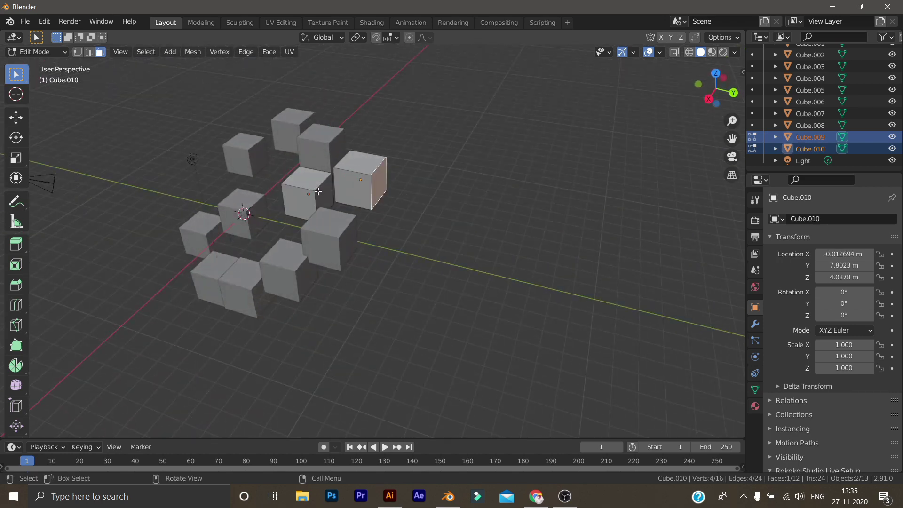
{"action": "left_click", "coordinate": [292, 204]}
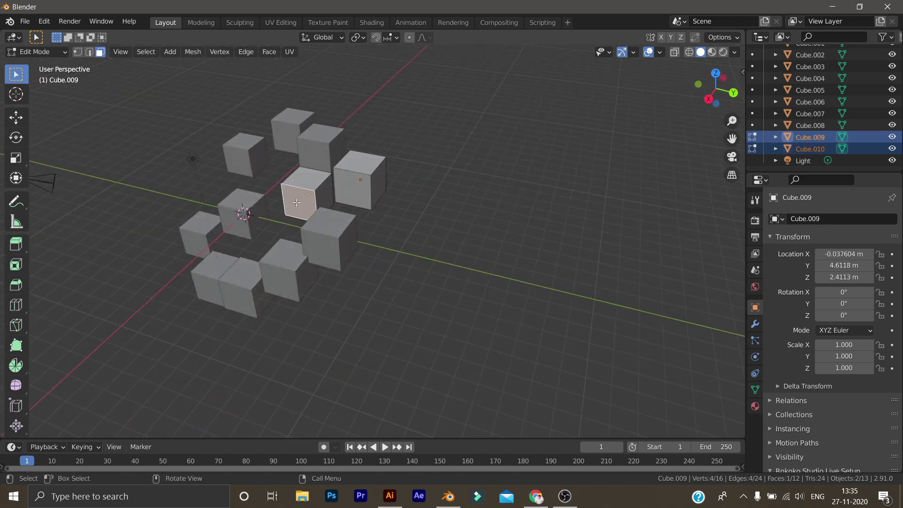
Take the cubes out of Edit Mode and deselect all objects.
{"action": "left_click", "coordinate": [752, 149]}
{"action": "left_click", "coordinate": [750, 148]}
{"action": "left_click", "coordinate": [388, 305]}
Select Cube.010, enter Edit Mode on it and return to Object Mode.
{"action": "scroll", "coordinate": [293, 290], "scroll_direction": "down", "scroll_amount": 4}
{"action": "middle_click_drag", "start_coordinate": [293, 290], "coordinate": [368, 289]}
{"action": "scroll", "coordinate": [368, 289], "scroll_direction": "up", "scroll_amount": 6}
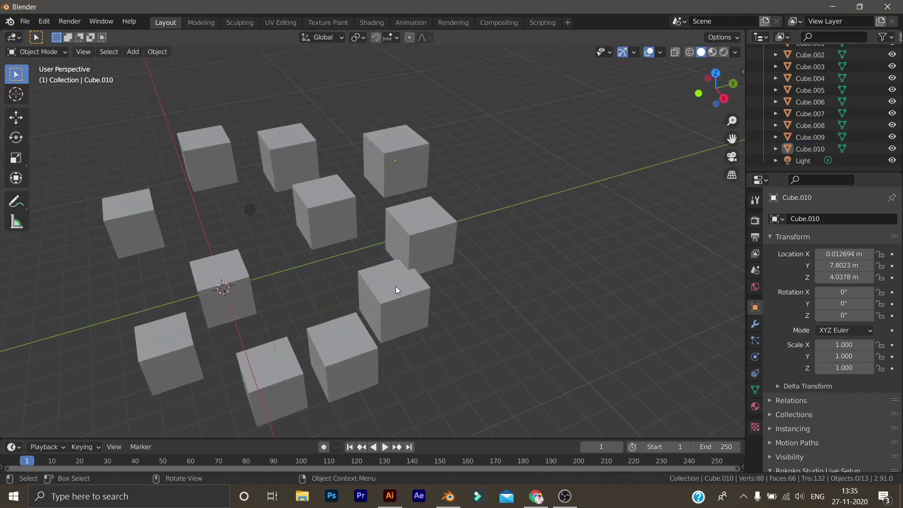
{"action": "left_click", "coordinate": [421, 182]}
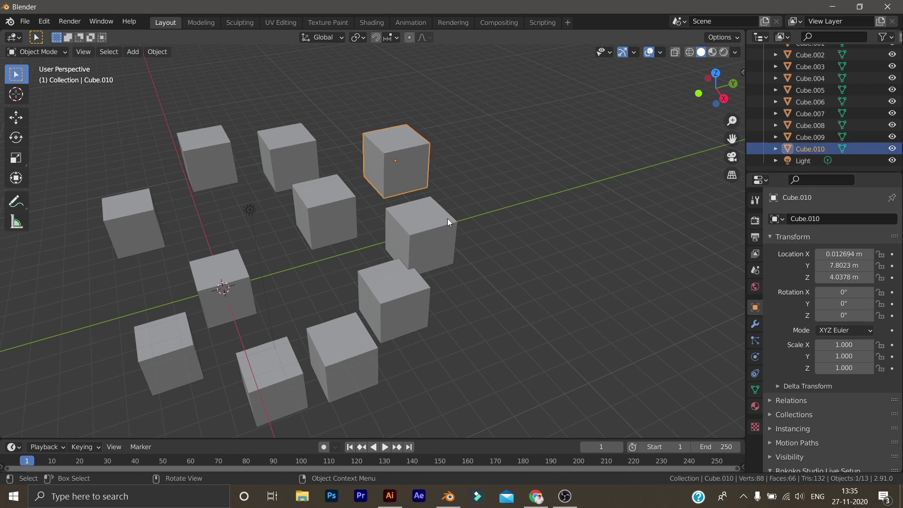
{"action": "key", "text": "Tab"}
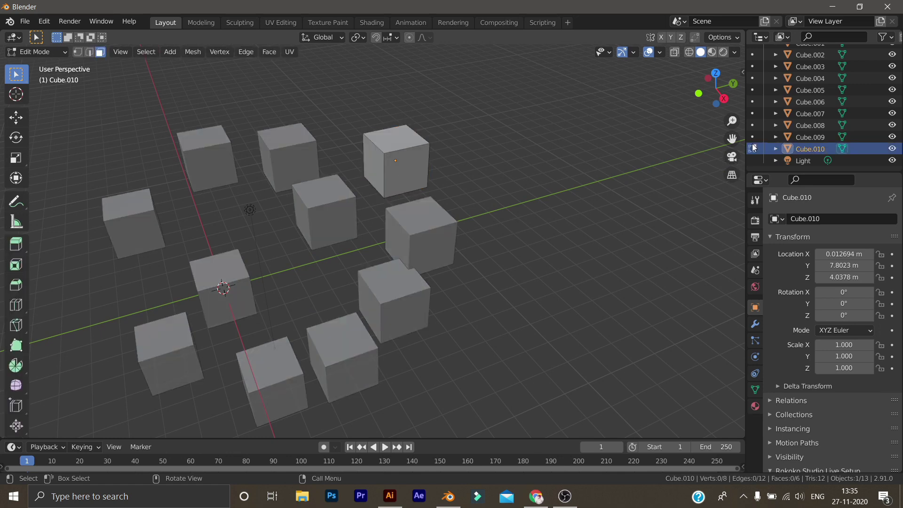
{"action": "key", "text": "Tab"}
Box-select all the cubes with the camera and light, and reduce the selection to Cube.005 only.
{"action": "scroll", "coordinate": [467, 167], "scroll_direction": "down", "scroll_amount": 5}
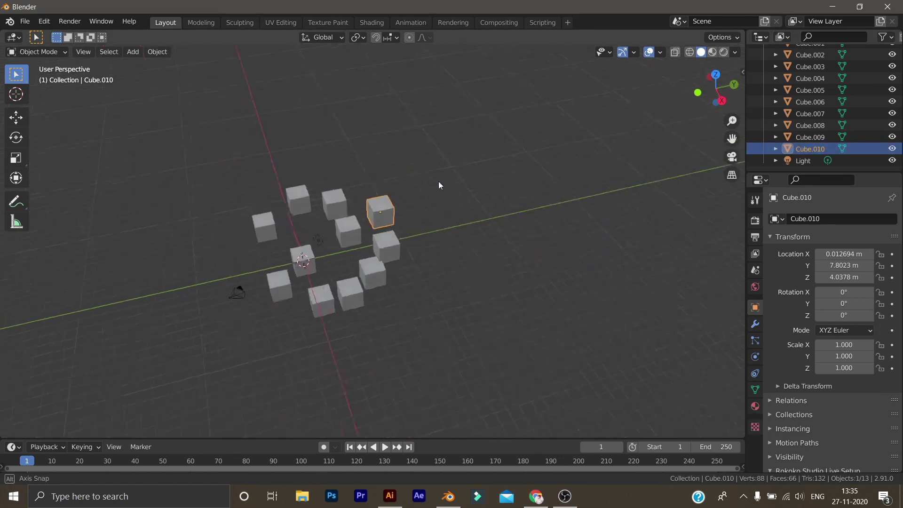
{"action": "middle_click_drag", "start_coordinate": [450, 181], "coordinate": [319, 198]}
{"action": "scroll", "coordinate": [335, 271], "scroll_direction": "up", "scroll_amount": 5}
{"action": "middle_click_drag", "start_coordinate": [268, 278], "coordinate": [267, 230]}
{"action": "scroll", "coordinate": [228, 262], "scroll_direction": "down", "scroll_amount": 4}
{"action": "middle_click_drag", "start_coordinate": [228, 261], "coordinate": [300, 252]}
{"action": "left_click_drag", "start_coordinate": [256, 187], "coordinate": [419, 354]}
{"action": "scroll", "coordinate": [416, 318], "scroll_direction": "up", "scroll_amount": 3}
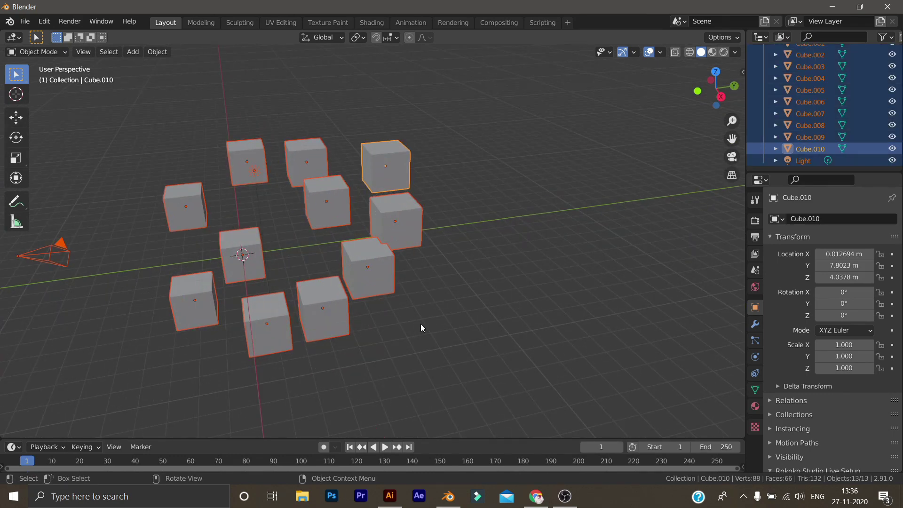
{"action": "left_click", "coordinate": [349, 262]}
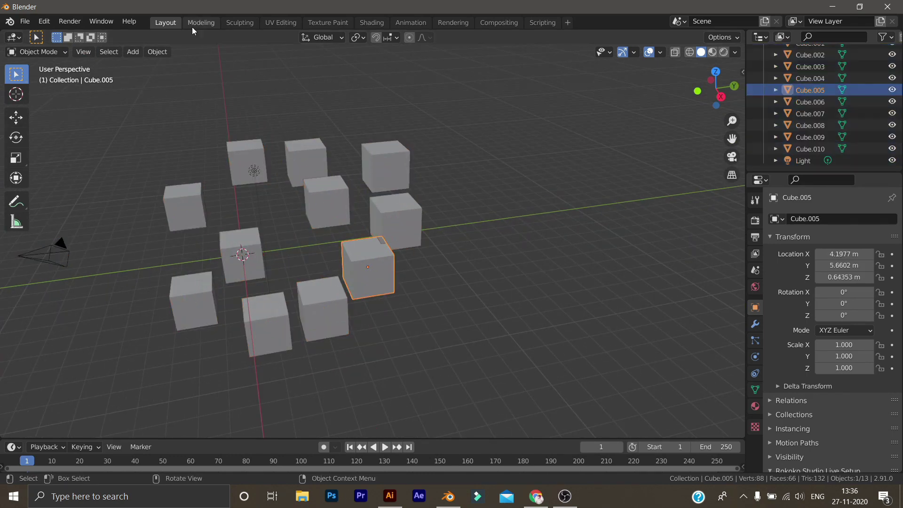
Open Cube.010 in the UV Editing workspace and select all of its geometry.
{"action": "left_click", "coordinate": [389, 161]}
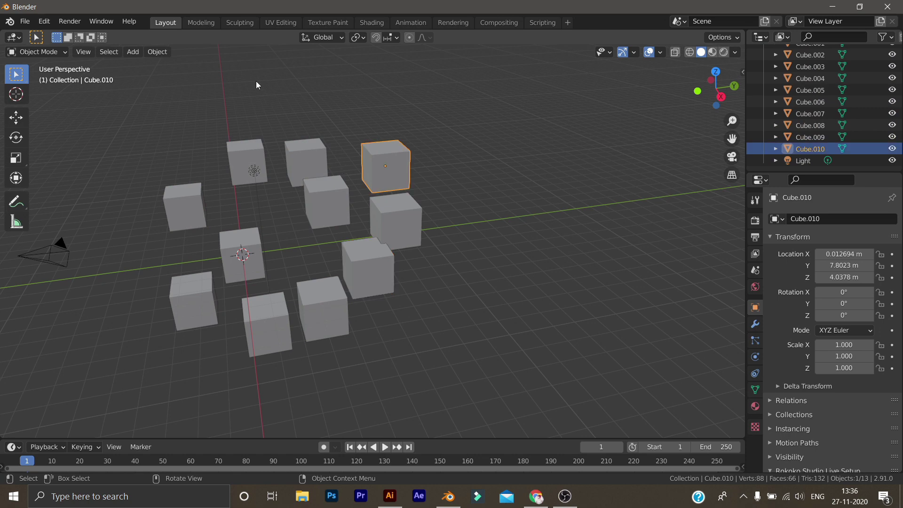
{"action": "left_click", "coordinate": [275, 24]}
{"action": "scroll", "coordinate": [311, 303], "scroll_direction": "down", "scroll_amount": 2}
{"action": "scroll", "coordinate": [541, 306], "scroll_direction": "up", "scroll_amount": 4}
{"action": "scroll", "coordinate": [659, 304], "scroll_direction": "down", "scroll_amount": 7}
{"action": "key", "text": "a"}
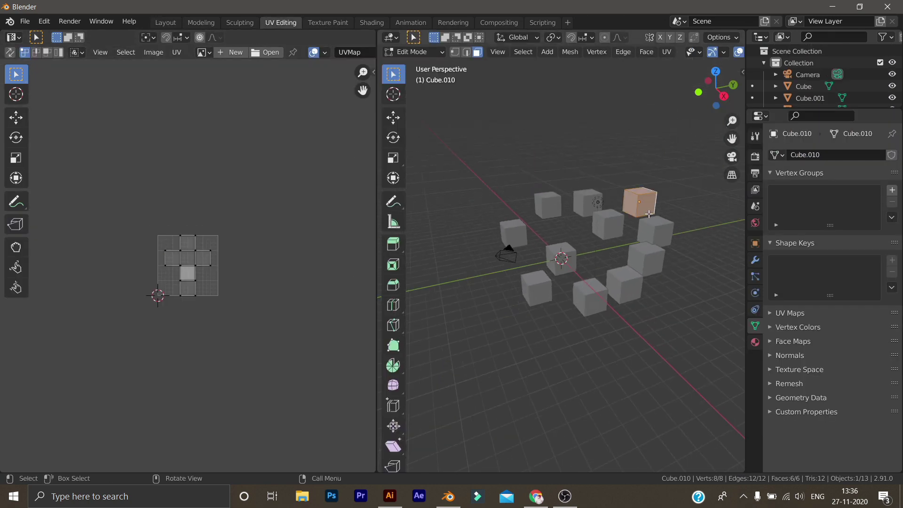
Compare the unwrap and projection options for Cube.010 offered in the 3D viewport with those in the UV editor.
{"action": "key", "text": "u"}
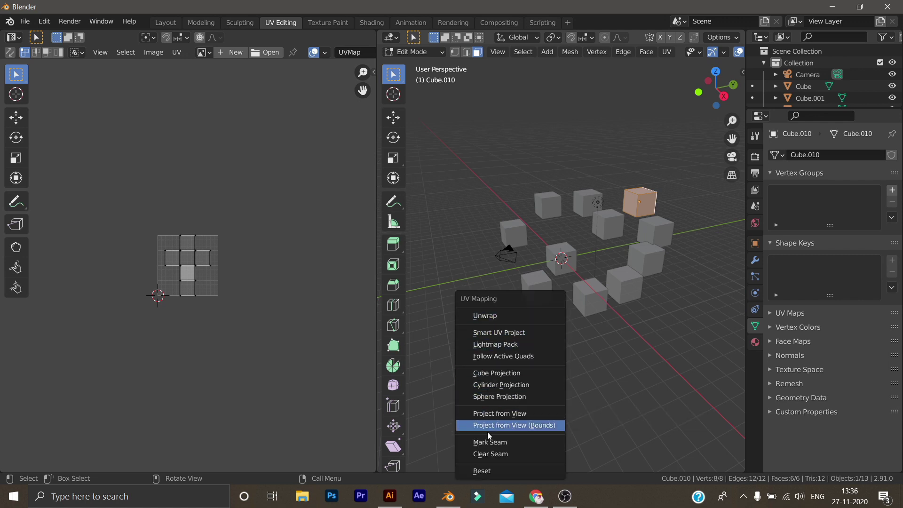
{"action": "key", "text": "u"}
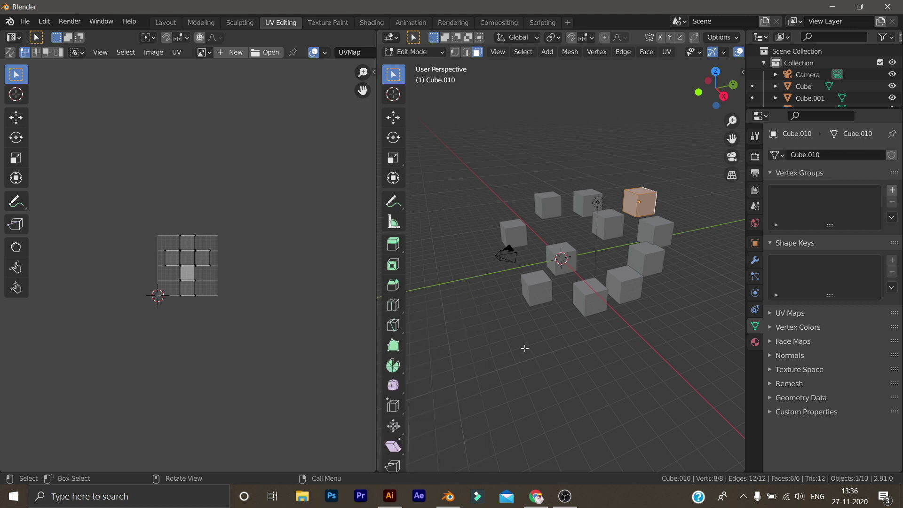
{"action": "key", "text": "u"}
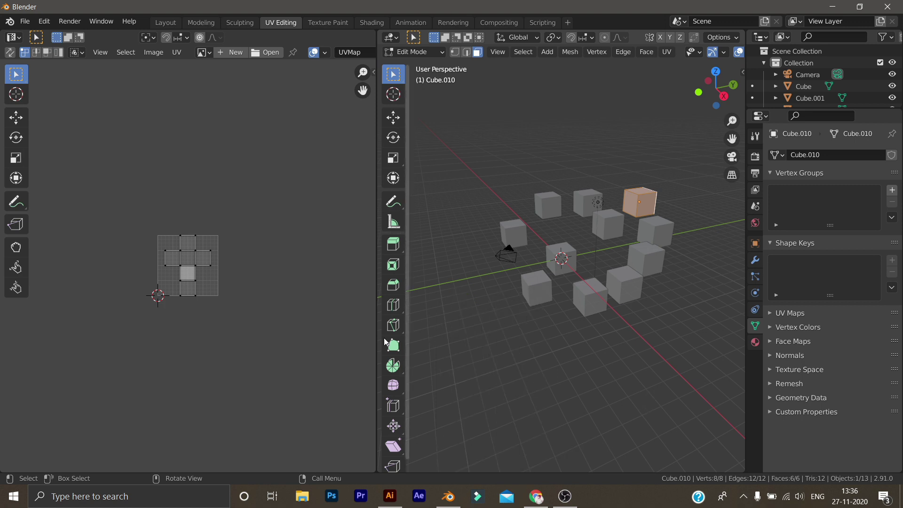
{"action": "left_click", "coordinate": [177, 52]}
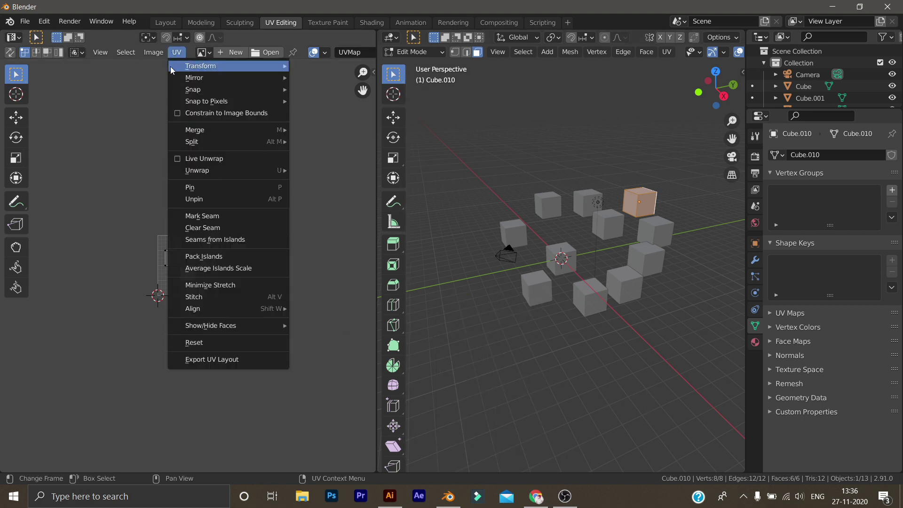
{"action": "mouse_move", "coordinate": [187, 175]}
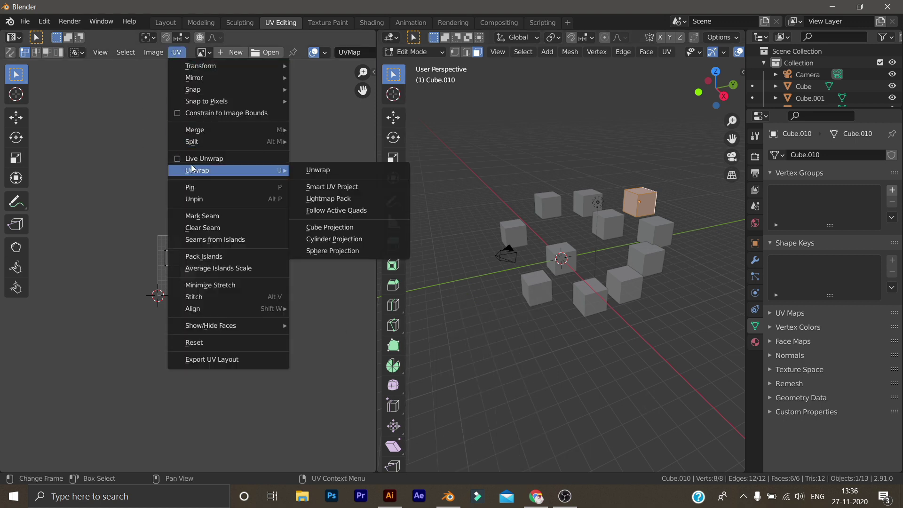
{"action": "left_click", "coordinate": [316, 170]}
{"action": "left_click", "coordinate": [666, 52]}
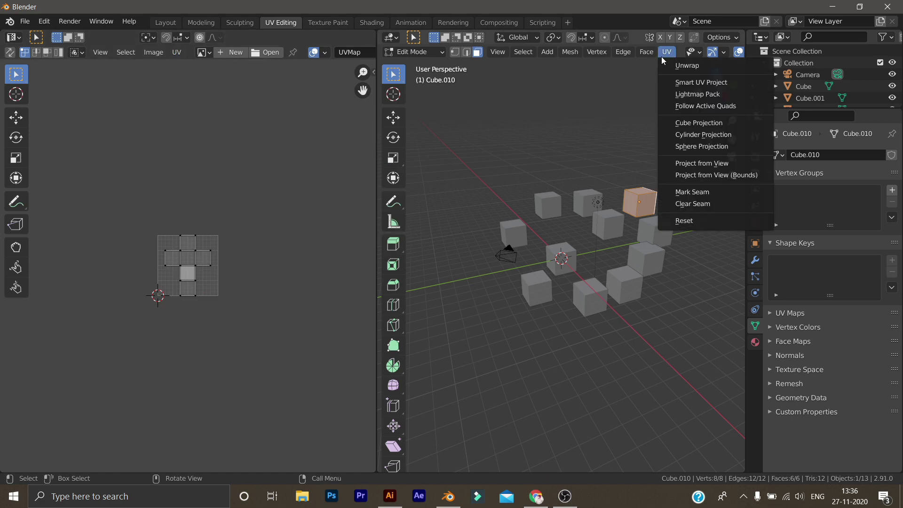
{"action": "left_click", "coordinate": [176, 52]}
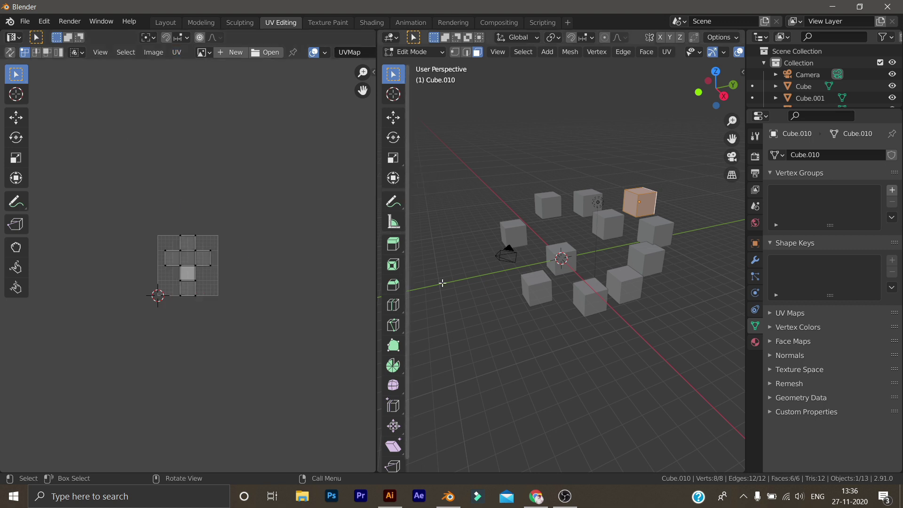
{"action": "key", "text": "u"}
{"action": "left_click", "coordinate": [177, 52]}
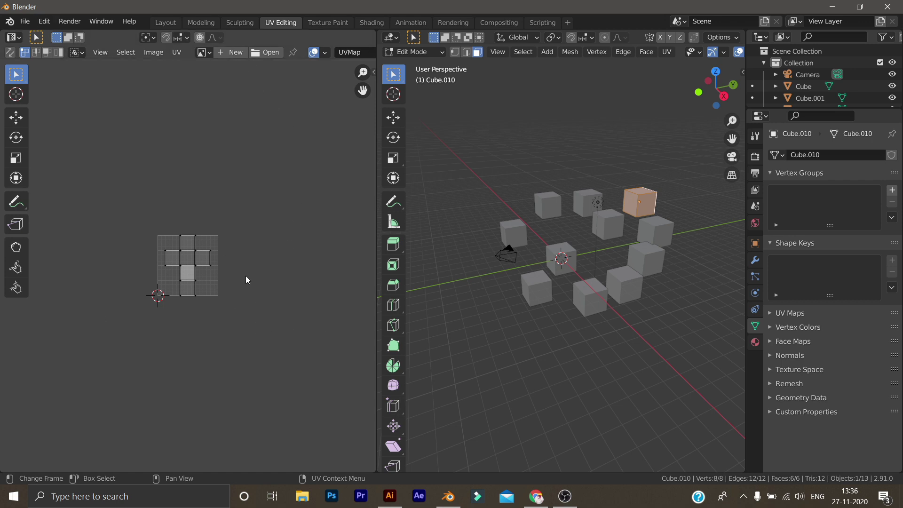
Unwrap Cube.010 directly from the UV editor and inspect the Unwrap operator's settings.
{"action": "key", "text": "u"}
{"action": "key", "text": "u"}
{"action": "left_click", "coordinate": [259, 357]}
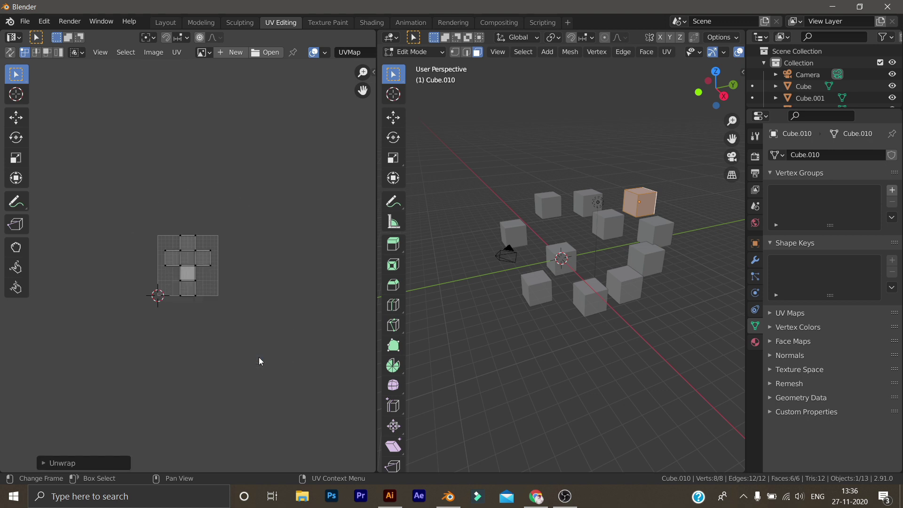
{"action": "left_click", "coordinate": [44, 464]}
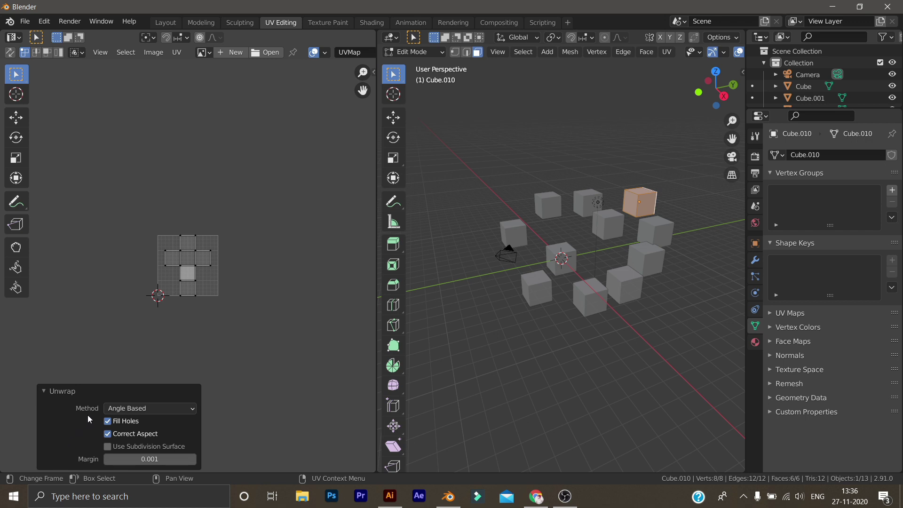
{"action": "left_click", "coordinate": [45, 390]}
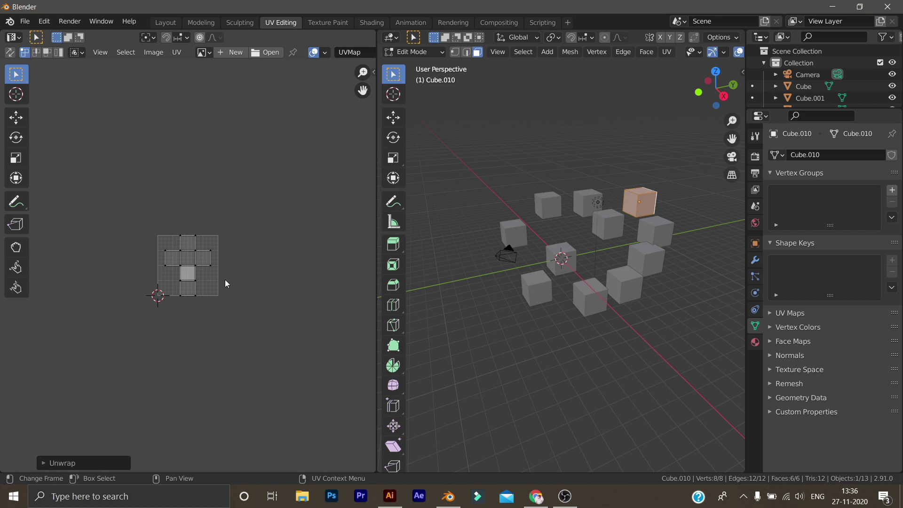
Call up the UV editor's unwrap options for Cube.010 again, and return to the Layout workspace.
{"action": "key", "text": "u"}
{"action": "left_click", "coordinate": [273, 325]}
{"action": "key", "text": "u"}
{"action": "left_click", "coordinate": [286, 305]}
{"action": "scroll", "coordinate": [508, 301], "scroll_direction": "up", "scroll_amount": 3}
{"action": "scroll", "coordinate": [509, 302], "scroll_direction": "up", "scroll_amount": 1}
{"action": "scroll", "coordinate": [558, 264], "scroll_direction": "down", "scroll_amount": 3}
{"action": "middle_click_drag", "start_coordinate": [523, 269], "coordinate": [473, 280]}
{"action": "left_click", "coordinate": [164, 22]}
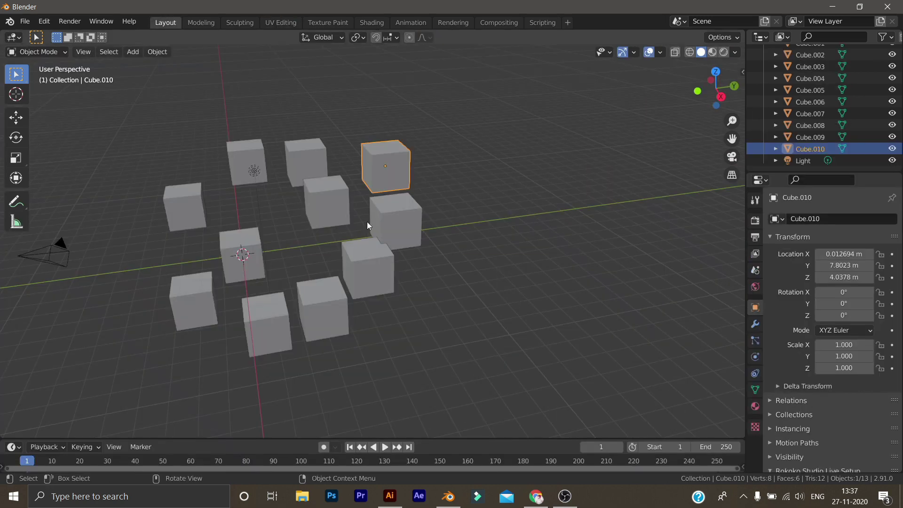
{"action": "scroll", "coordinate": [379, 188], "scroll_direction": "up", "scroll_amount": 5}
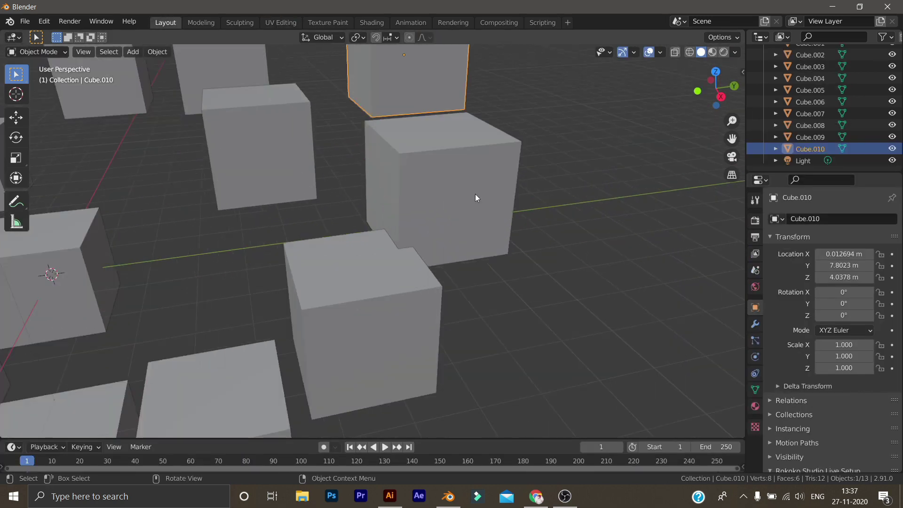
{"action": "scroll", "coordinate": [534, 186], "scroll_direction": "down", "scroll_amount": 6}
{"action": "middle_click_drag", "start_coordinate": [535, 186], "coordinate": [596, 217], "text": "shift"}
{"action": "left_click", "coordinate": [25, 21]}
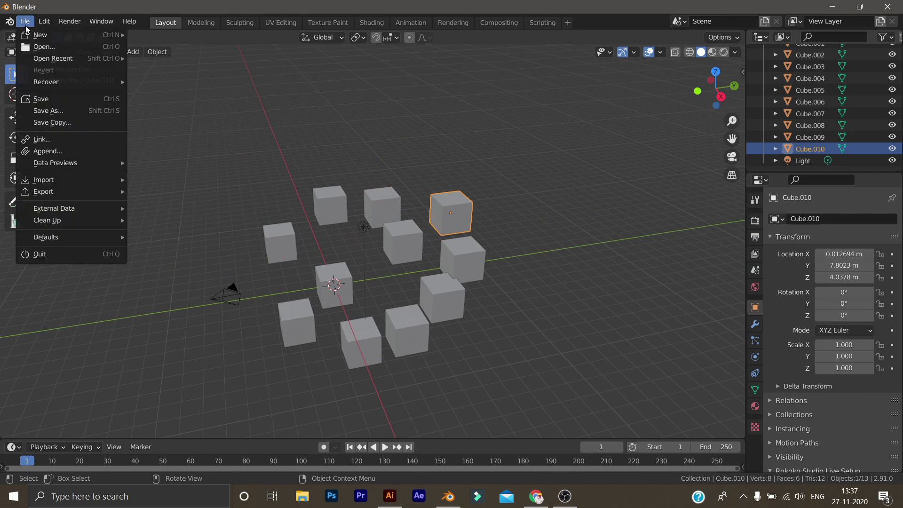
{"action": "mouse_move", "coordinate": [29, 58]}
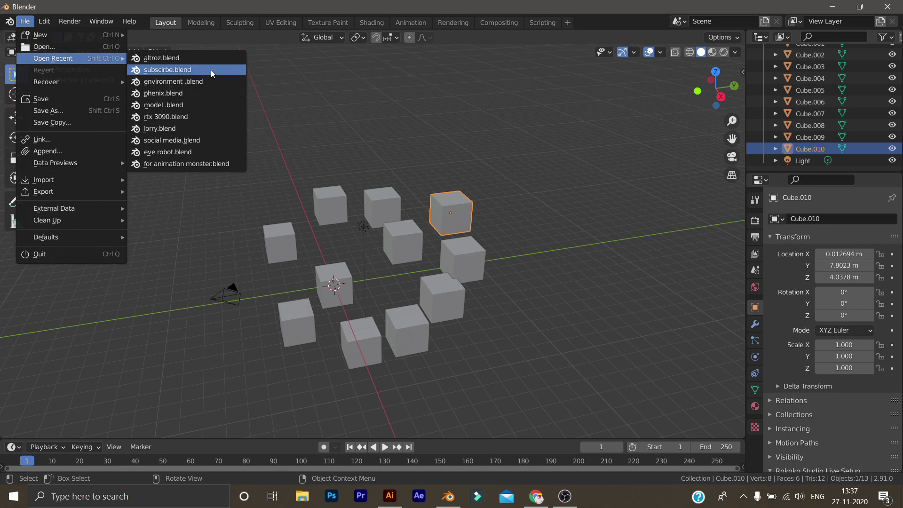
{"action": "middle_click_drag", "start_coordinate": [484, 228], "coordinate": [446, 250]}
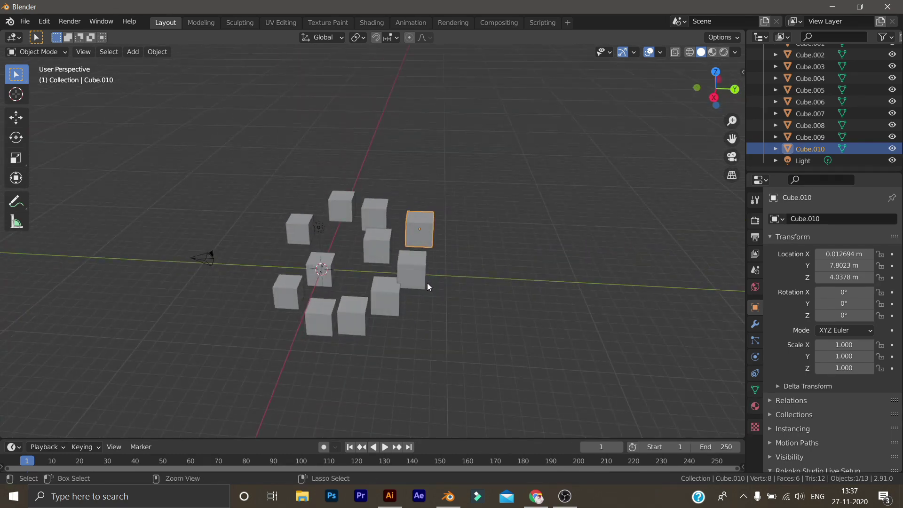
Start a new General file, discarding the changes to the current scene.
{"action": "key", "text": "ctrl+n"}
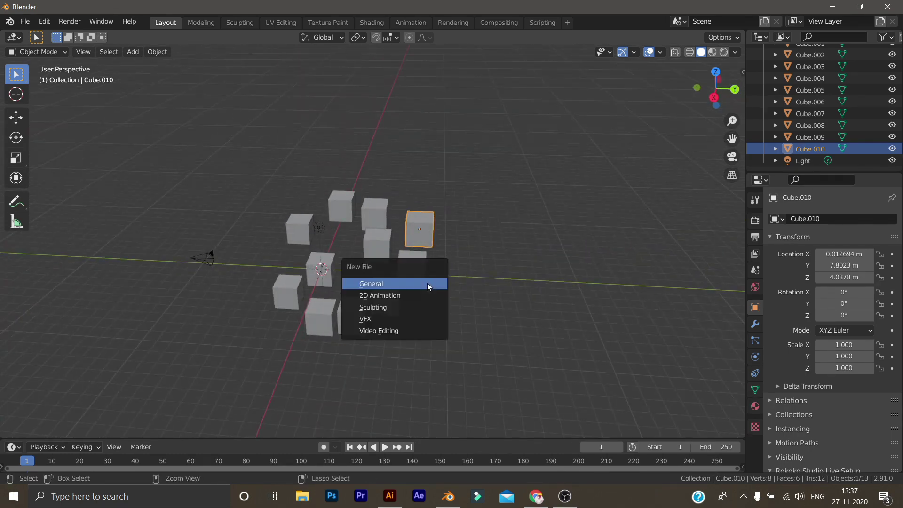
{"action": "left_click", "coordinate": [353, 287]}
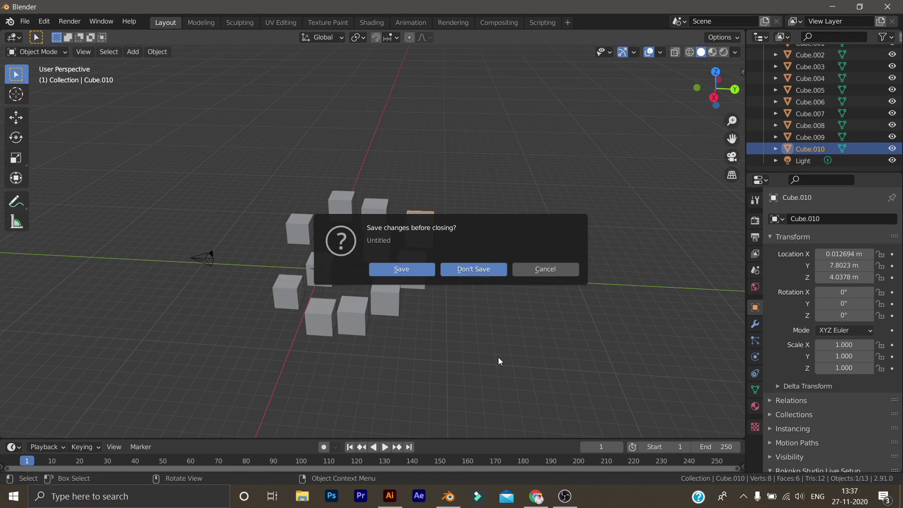
{"action": "left_click", "coordinate": [493, 272]}
Add a Subdivision Surface modifier to the default cube.
{"action": "scroll", "coordinate": [471, 339], "scroll_direction": "up", "scroll_amount": 3}
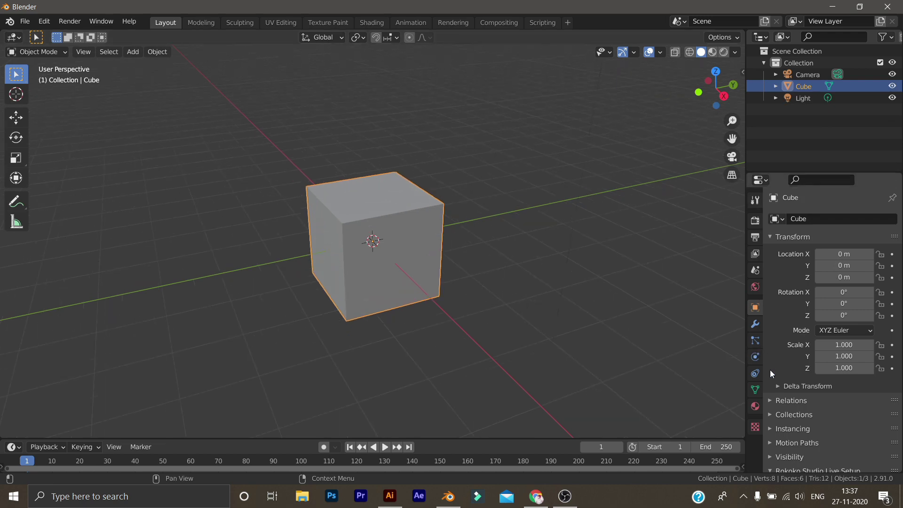
{"action": "left_click", "coordinate": [753, 324]}
{"action": "left_click", "coordinate": [808, 218]}
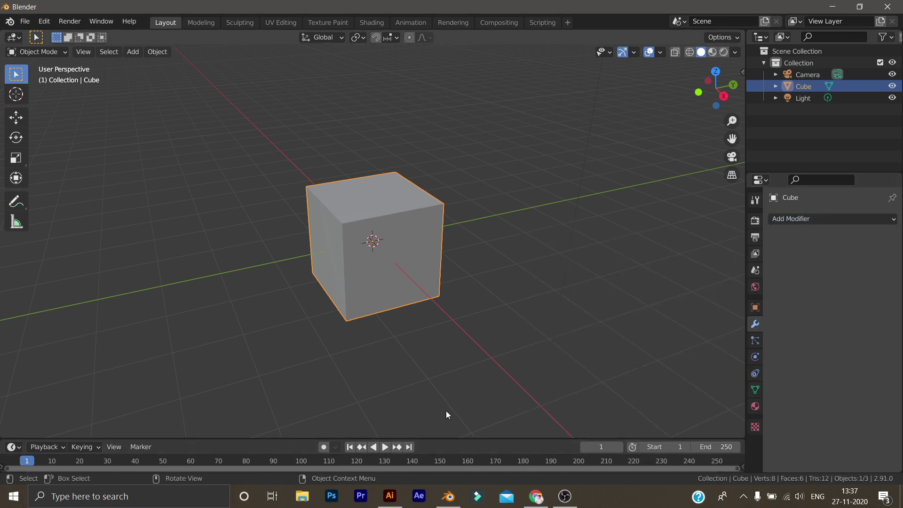
{"action": "left_click", "coordinate": [782, 219]}
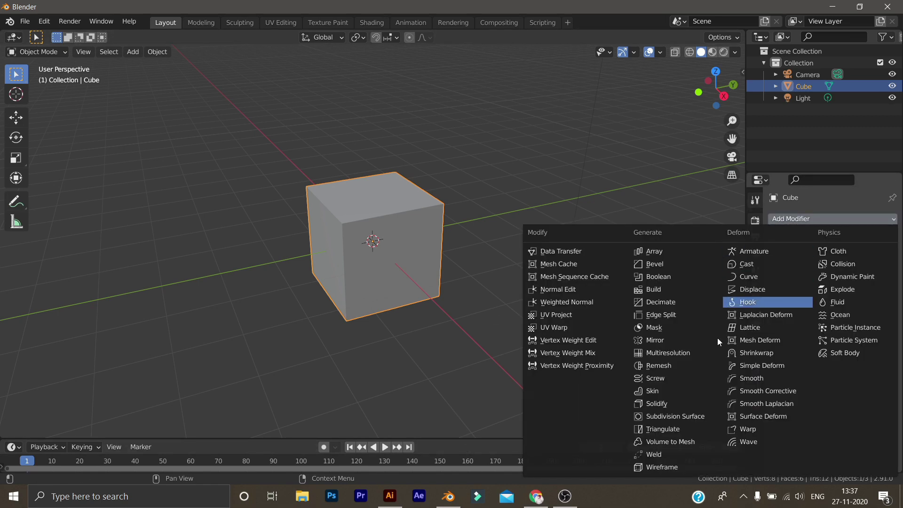
{"action": "left_click", "coordinate": [659, 419]}
{"action": "scroll", "coordinate": [461, 338], "scroll_direction": "up", "scroll_amount": 3}
Raise the Subdivision Surface modifier's viewport level to 5.
{"action": "middle_click_drag", "start_coordinate": [461, 338], "coordinate": [483, 344]}
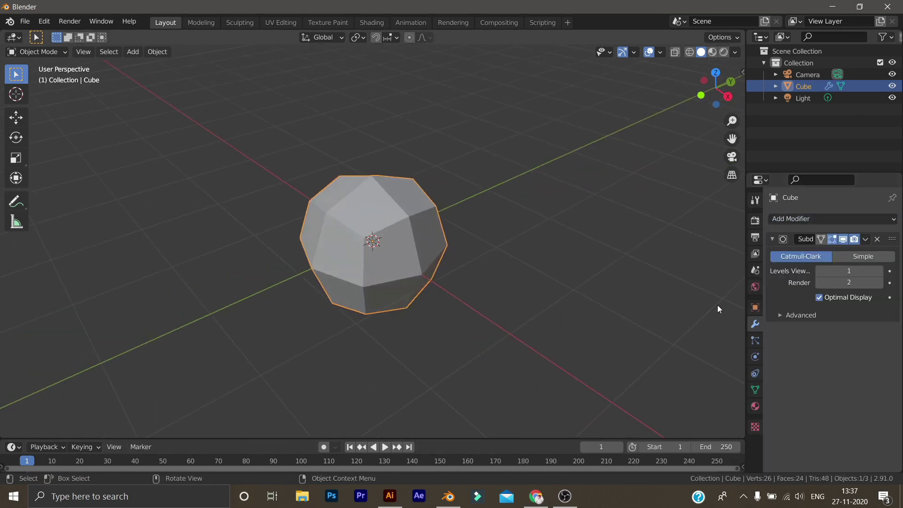
{"action": "left_click", "coordinate": [880, 272]}
{"action": "left_click", "coordinate": [880, 271]}
{"action": "left_click_drag", "start_coordinate": [870, 271], "coordinate": [884, 272]}
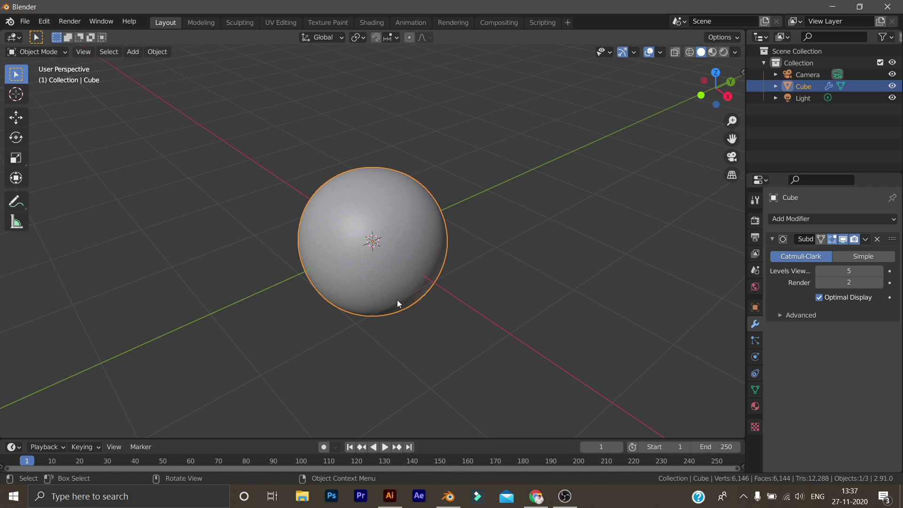
{"action": "scroll", "coordinate": [397, 303], "scroll_direction": "up", "scroll_amount": 2}
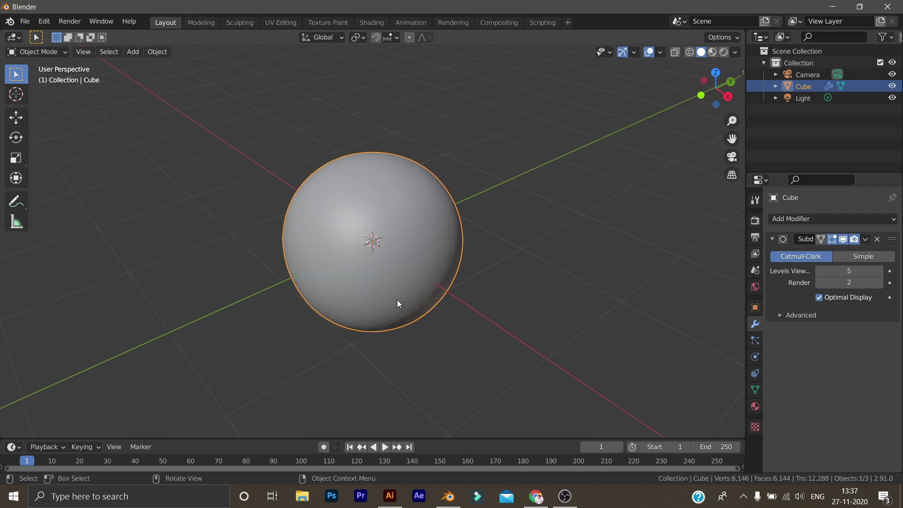
Lower the Subdivision Surface modifier's viewport level to 1.
{"action": "left_click", "coordinate": [820, 272]}
{"action": "left_click", "coordinate": [820, 271]}
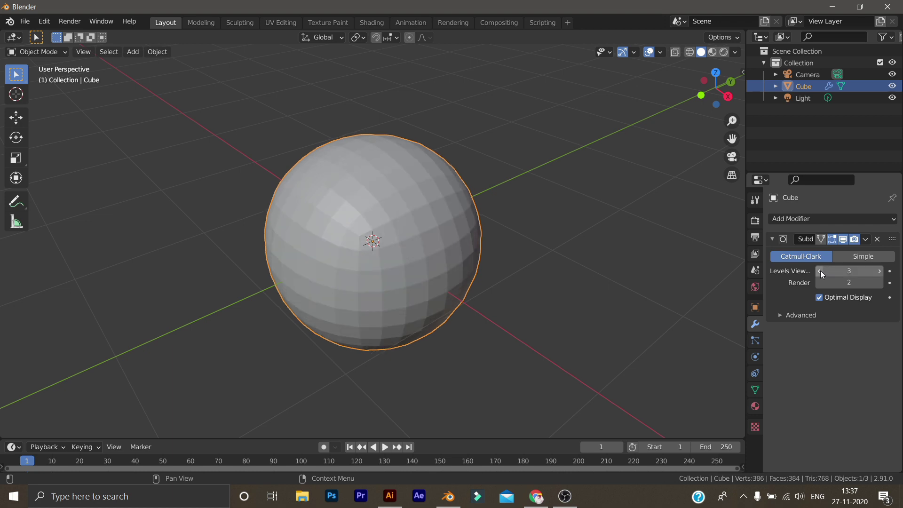
{"action": "left_click", "coordinate": [821, 271]}
{"action": "left_click", "coordinate": [821, 271]}
{"action": "left_click", "coordinate": [863, 272]}
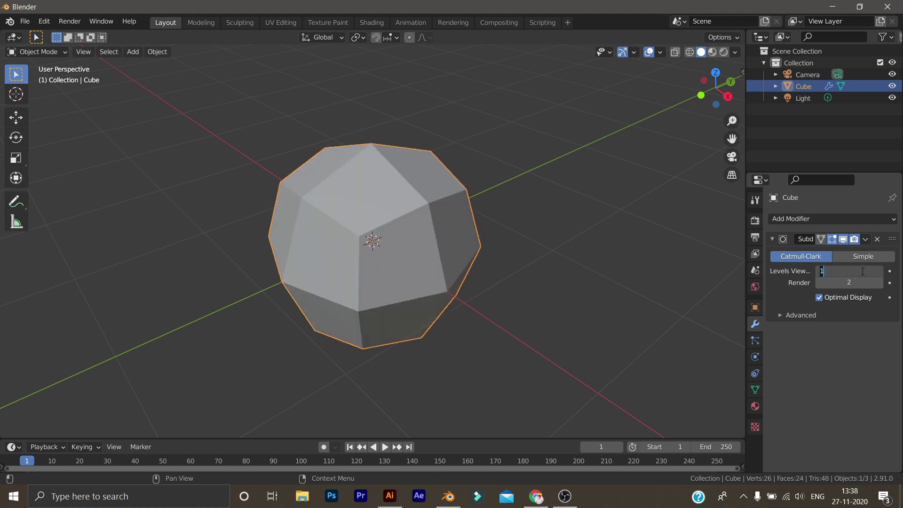
{"action": "key", "text": "Return"}
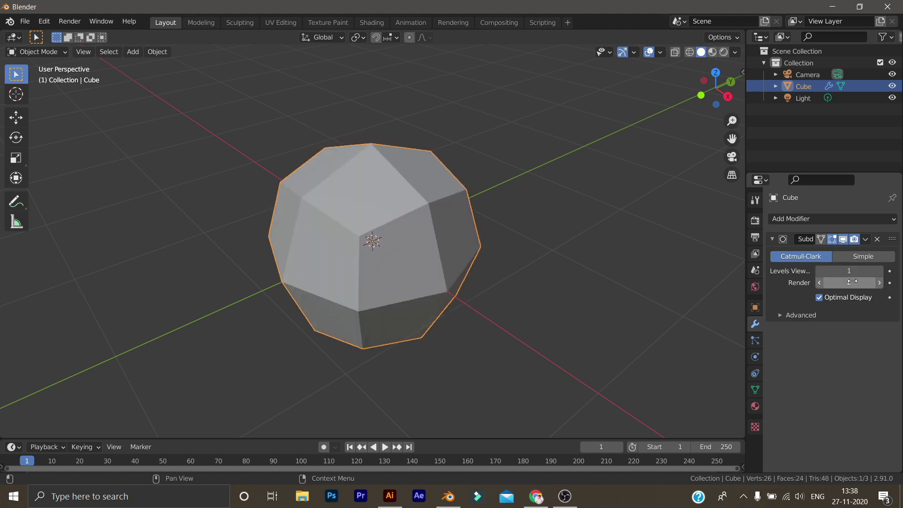
Raise the cube's viewport subdivision level to 6 and bring it back down to 1.
{"action": "left_click", "coordinate": [880, 271]}
{"action": "left_click", "coordinate": [880, 271]}
{"action": "left_click", "coordinate": [879, 271]}
{"action": "left_click", "coordinate": [879, 271]}
{"action": "left_click", "coordinate": [879, 271]}
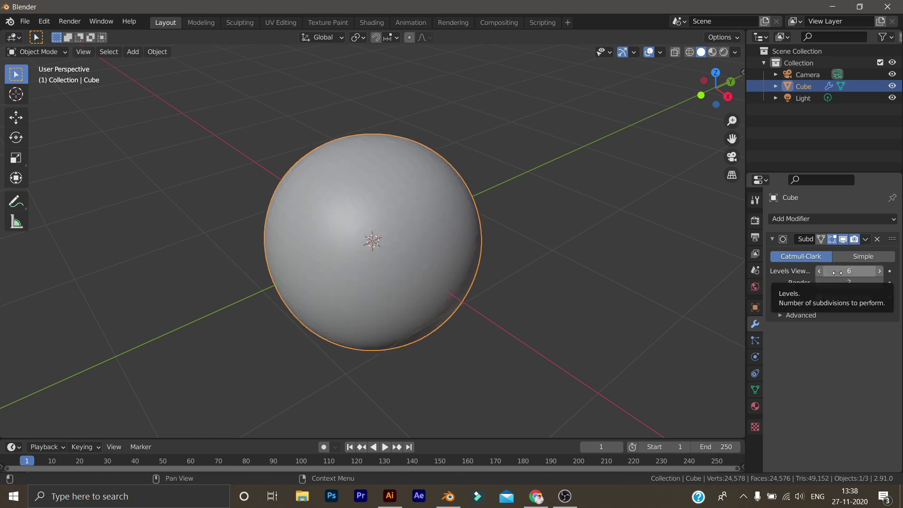
{"action": "left_click_drag", "start_coordinate": [837, 272], "coordinate": [813, 272]}
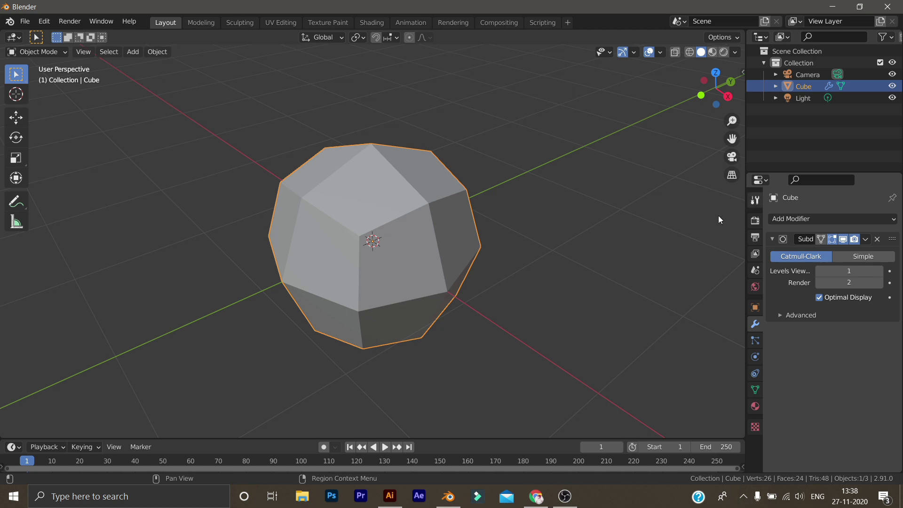
{"action": "scroll", "coordinate": [471, 284], "scroll_direction": "up", "scroll_amount": 5}
{"action": "scroll", "coordinate": [555, 263], "scroll_direction": "down", "scroll_amount": 4}
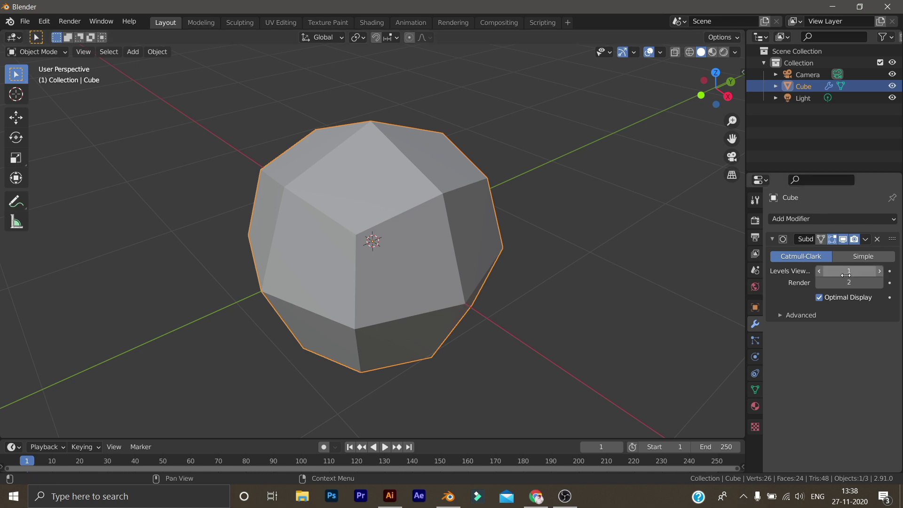
Reset the Subdivision Surface modifier's viewport level to its default value.
{"action": "right_click", "coordinate": [846, 272]}
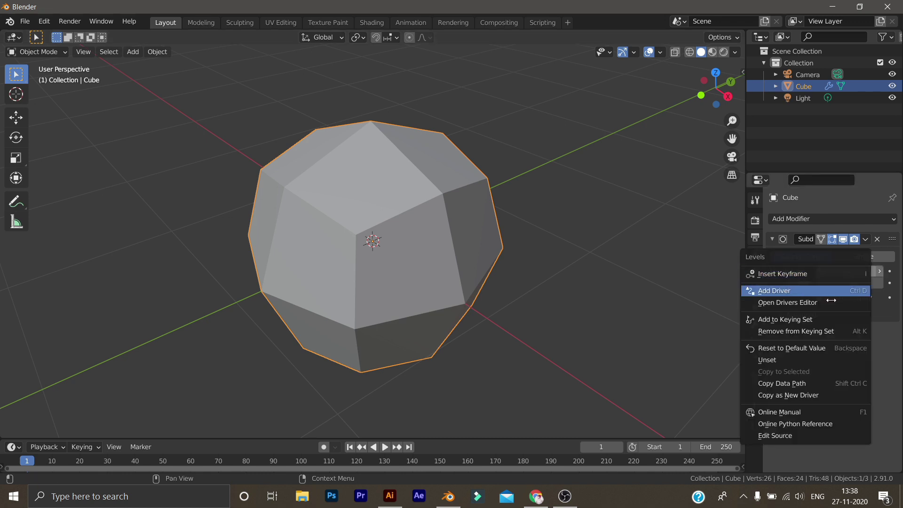
{"action": "left_click", "coordinate": [804, 351]}
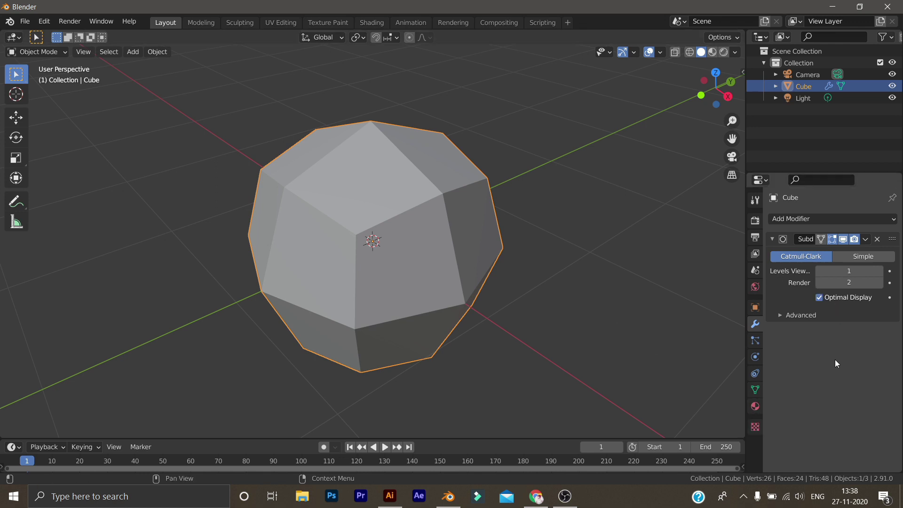
{"action": "scroll", "coordinate": [476, 302], "scroll_direction": "up", "scroll_amount": 5}
{"action": "scroll", "coordinate": [485, 275], "scroll_direction": "down", "scroll_amount": 3}
{"action": "middle_click_drag", "start_coordinate": [484, 274], "coordinate": [409, 284]}
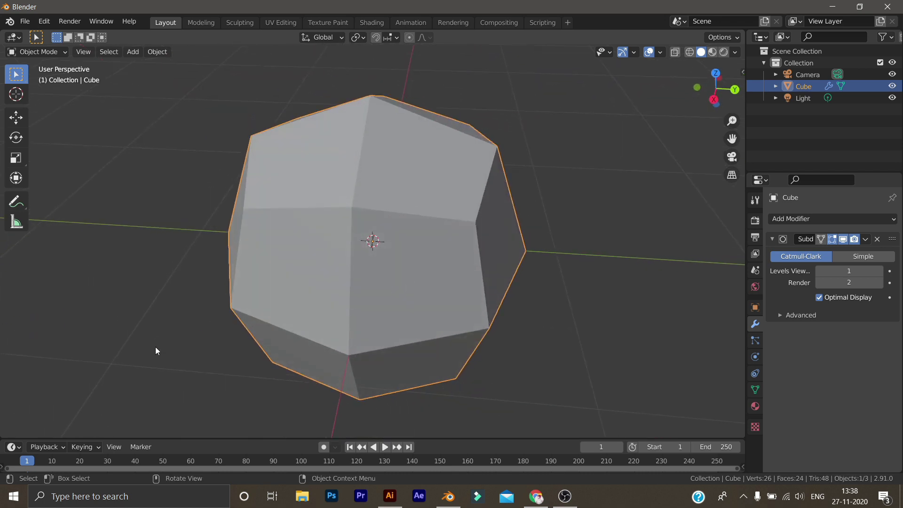
{"action": "left_click", "coordinate": [11, 447]}
{"action": "scroll", "coordinate": [118, 155], "scroll_direction": "up", "scroll_amount": 5}
{"action": "scroll", "coordinate": [125, 165], "scroll_direction": "down", "scroll_amount": 5}
{"action": "scroll", "coordinate": [349, 220], "scroll_direction": "down", "scroll_amount": 2}
{"action": "middle_click_drag", "start_coordinate": [351, 221], "coordinate": [380, 230]}
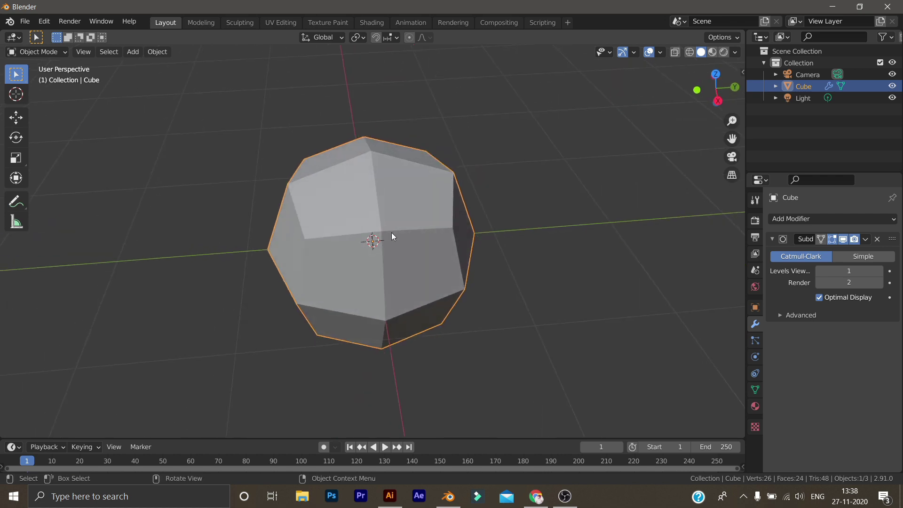